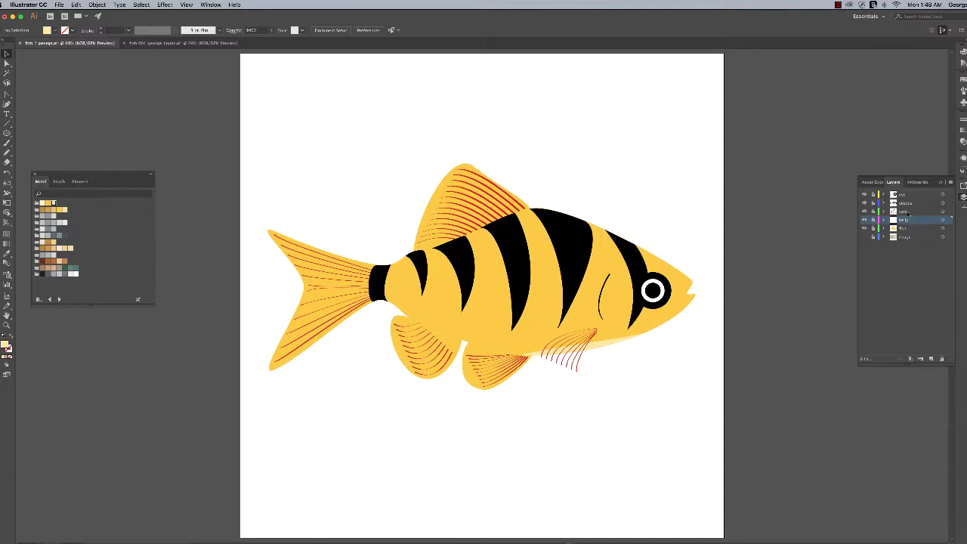
Step: Add a new layer named 'bk' directly above the image layer
click(906, 238)
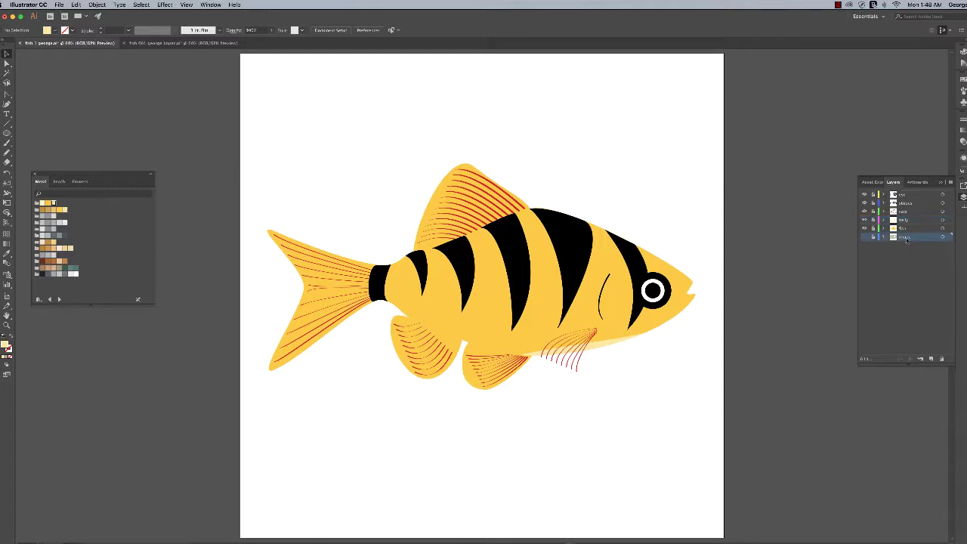
click(932, 359)
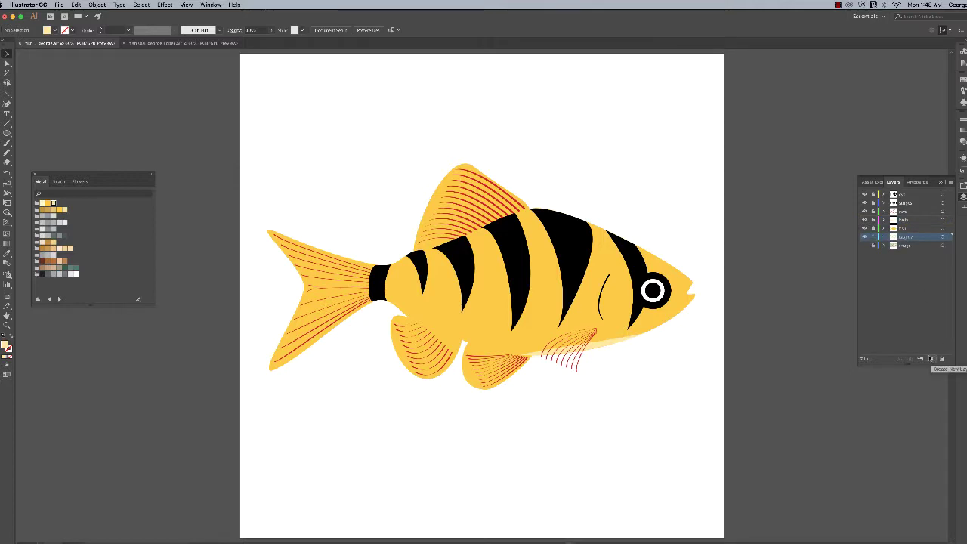
double_click(910, 236)
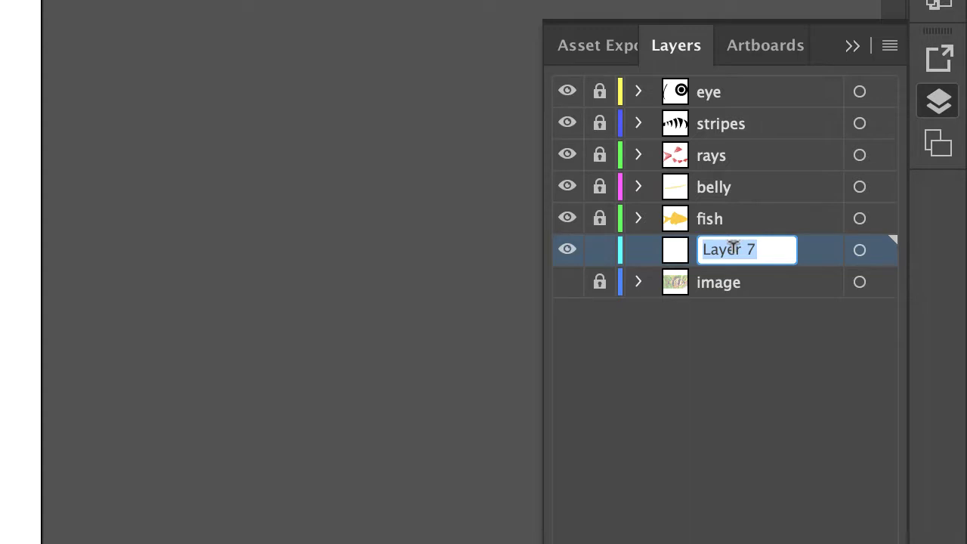
text(bk)
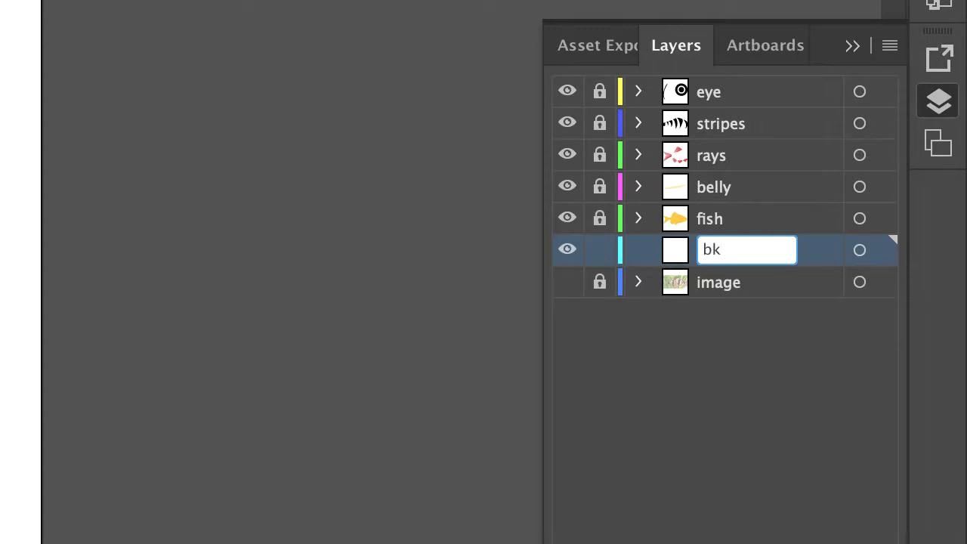
key(Return)
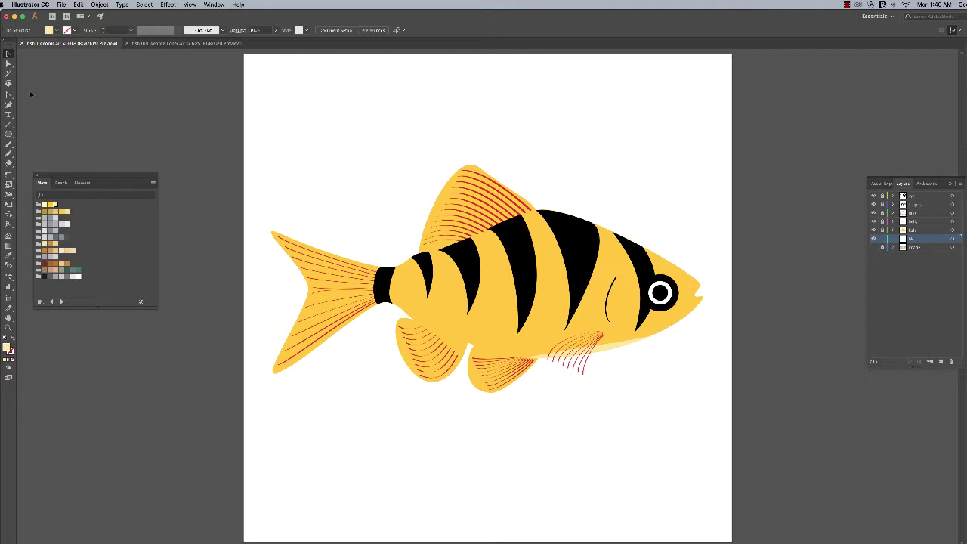
Step: Draw a rectangle with the Rectangle Tool from the artboard's top-left to bottom-right corner
click(9, 134)
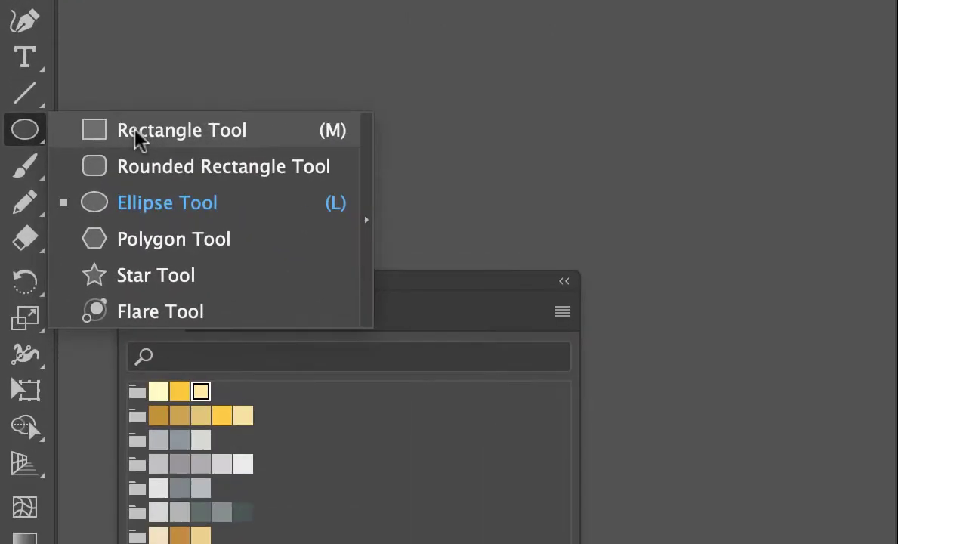
click(136, 138)
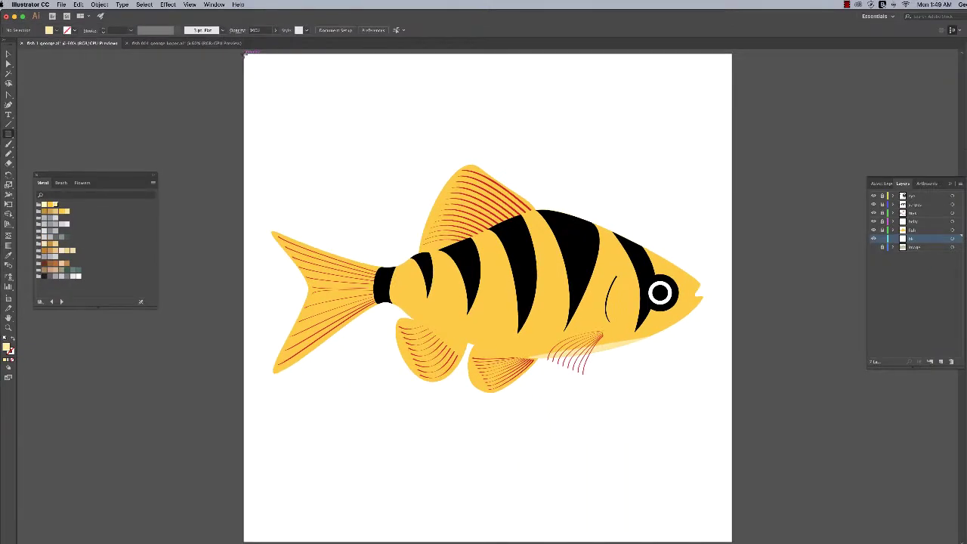
drag(245, 55, 729, 541)
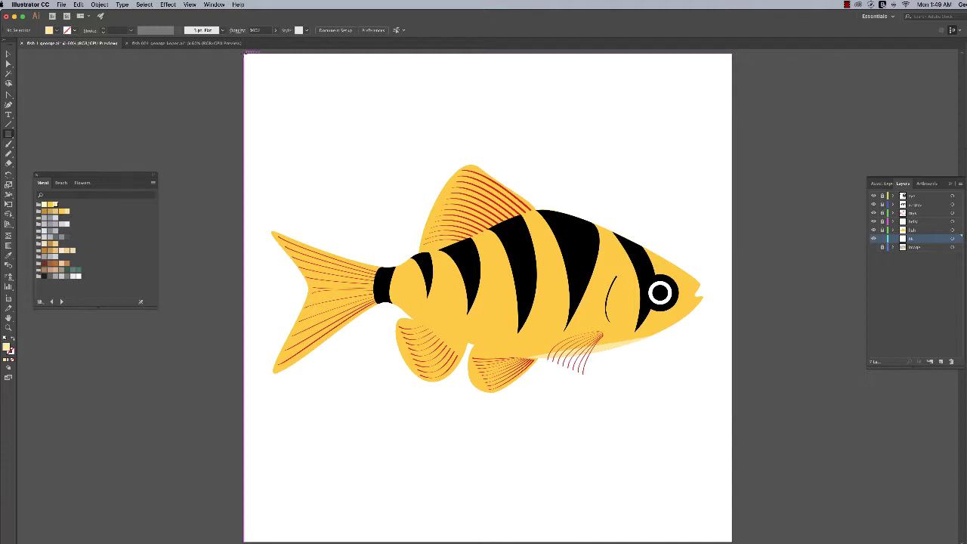
drag(245, 55, 732, 541)
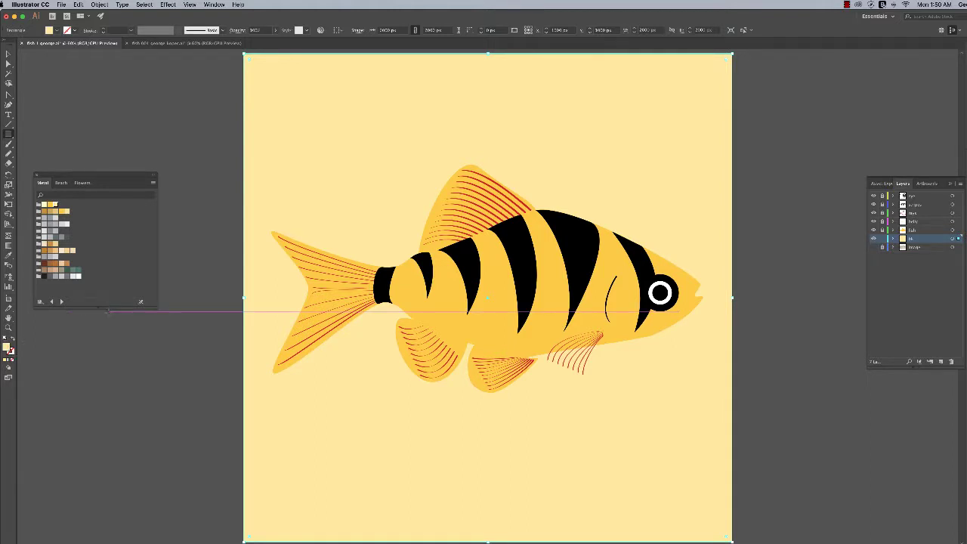
Step: Try mauve and several blue Beach swatches on the background, settling on a pale teal-blue fill
click(62, 184)
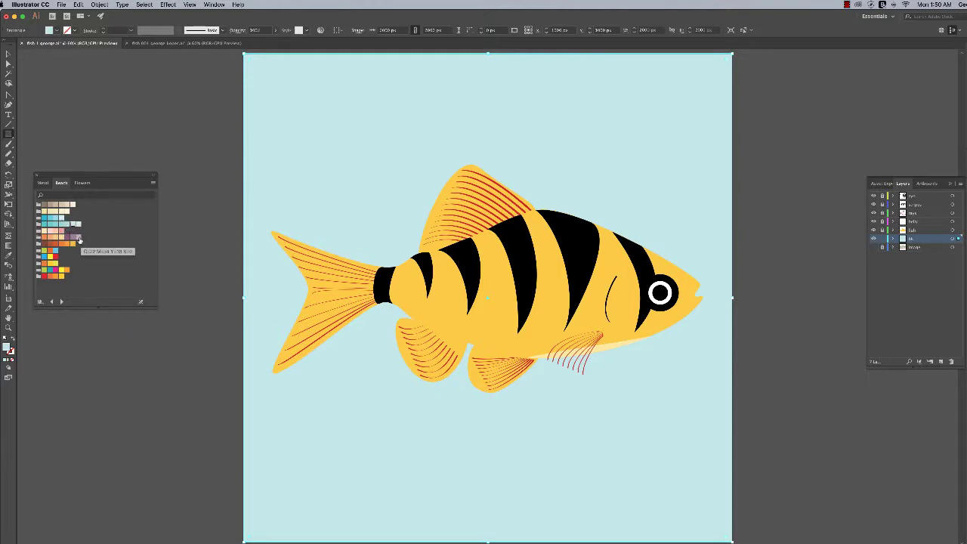
click(78, 239)
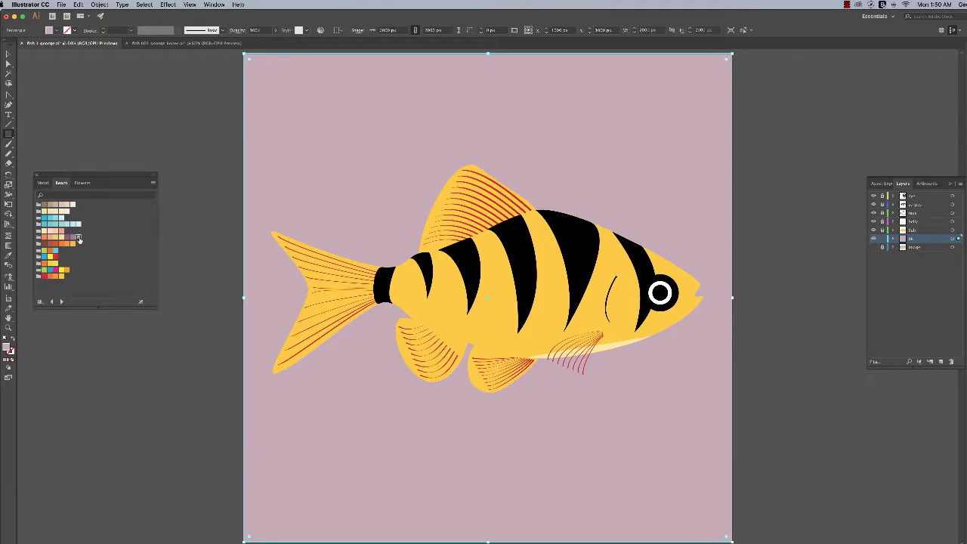
click(73, 225)
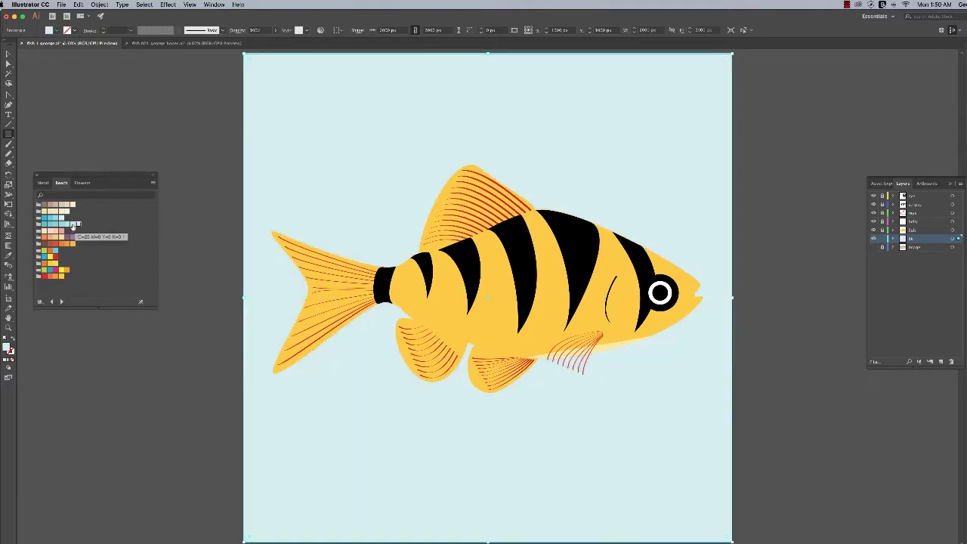
click(72, 224)
click(66, 226)
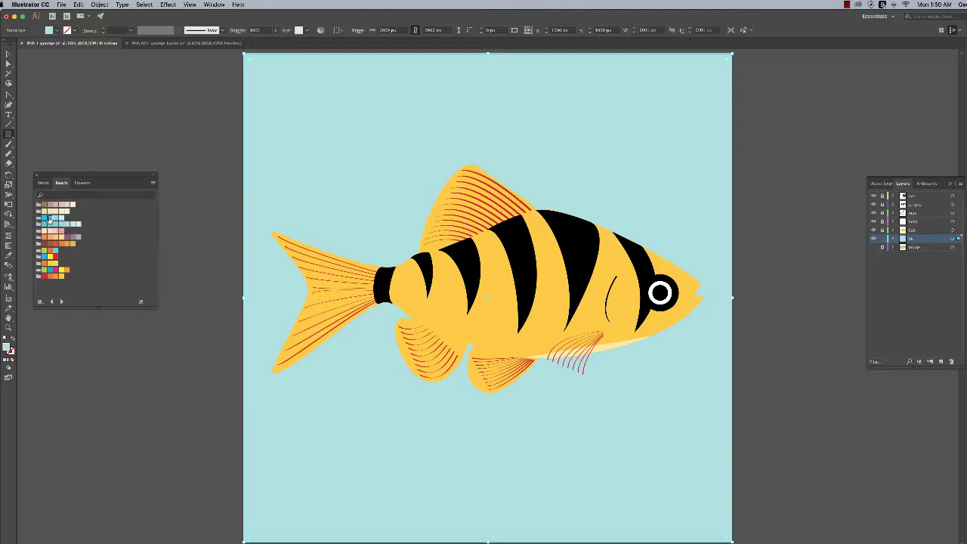
click(49, 218)
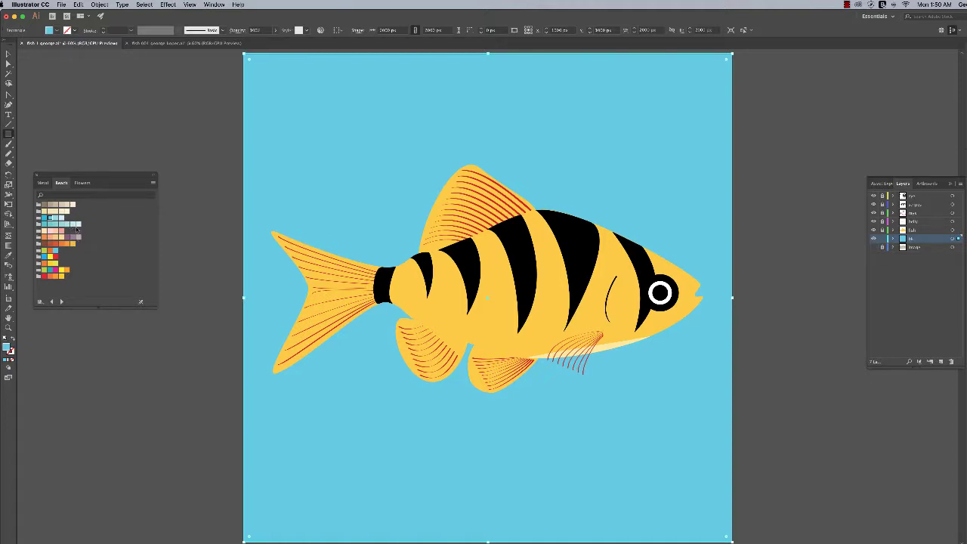
click(73, 225)
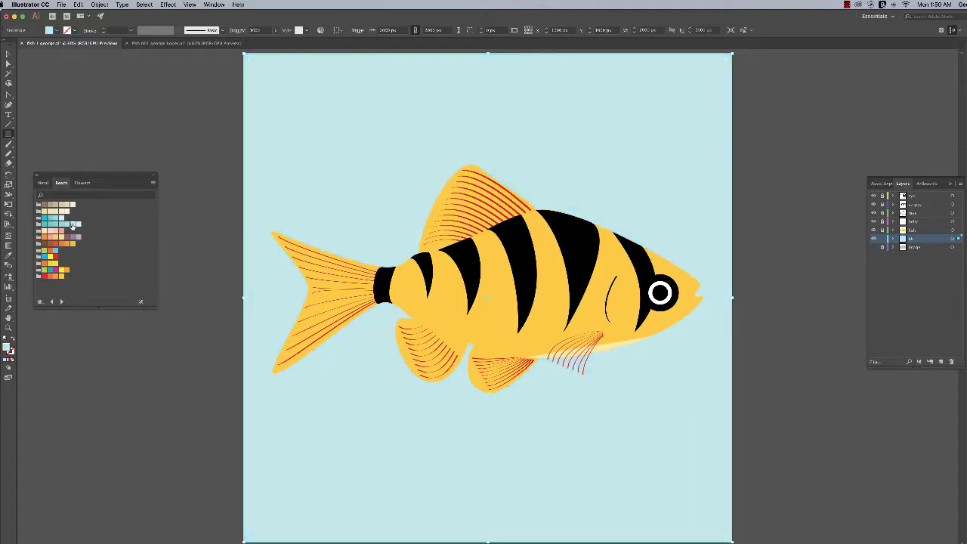
click(68, 225)
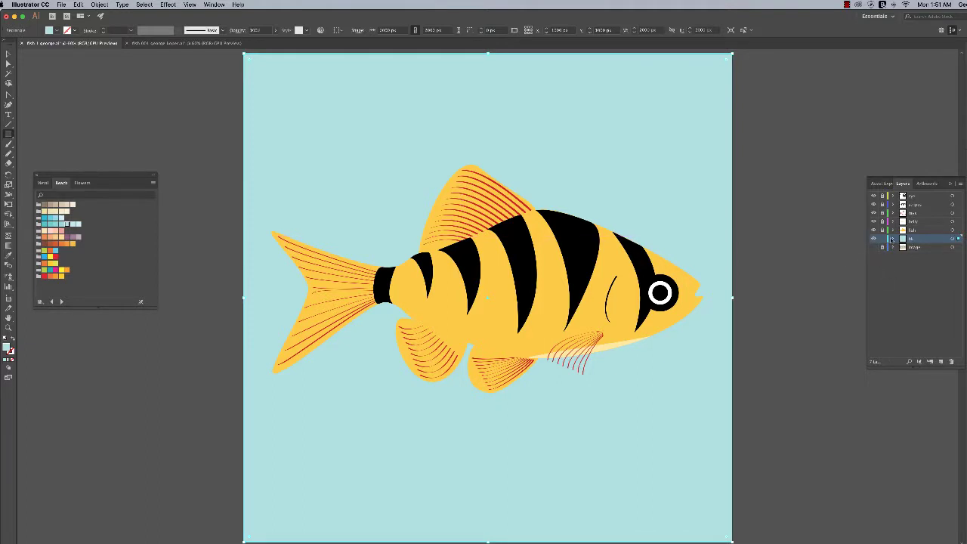
Step: Add a new layer named 'f' just above the bk background layer
click(884, 239)
click(940, 362)
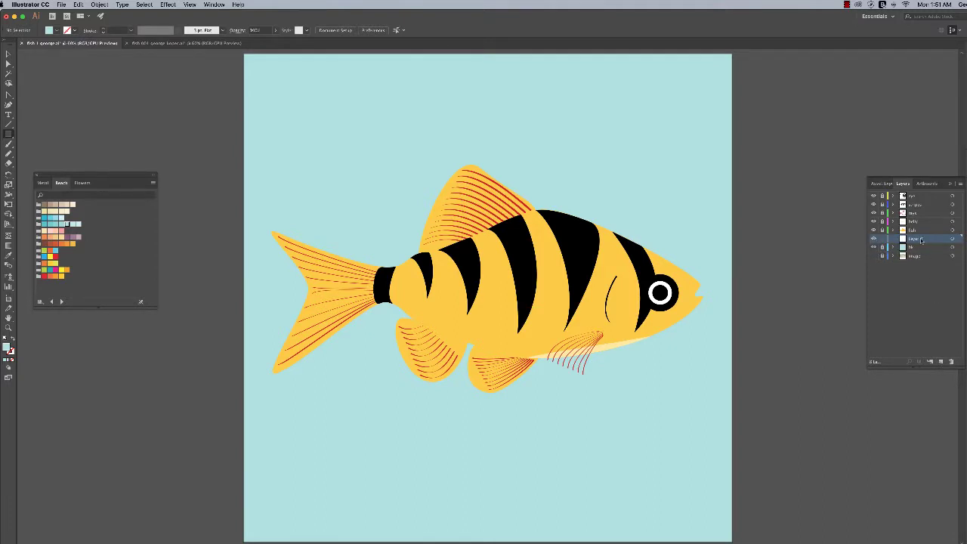
double_click(917, 239)
text(f)
key(Return)
Step: Open Window > Symbol Libraries > Nature and position its panel over the canvas
click(215, 5)
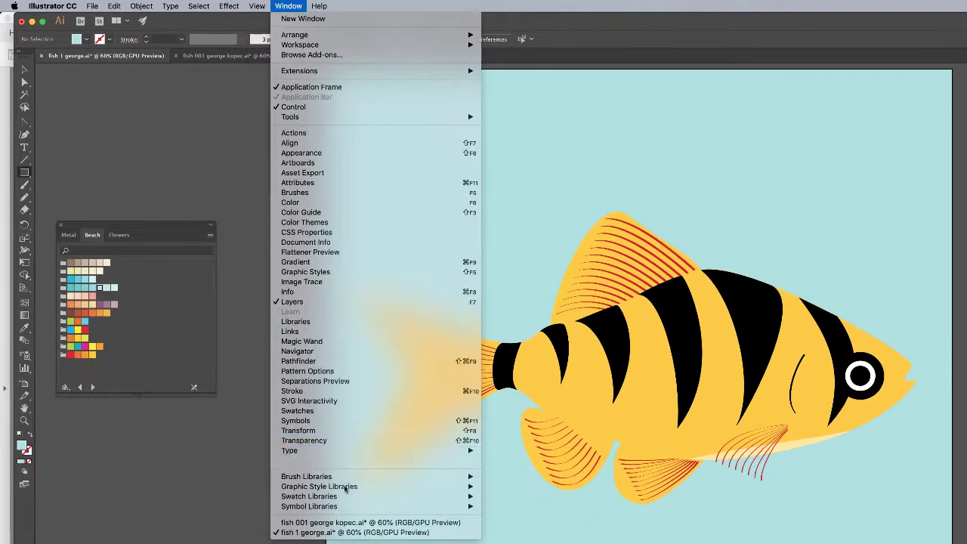
mouse_move(260, 397)
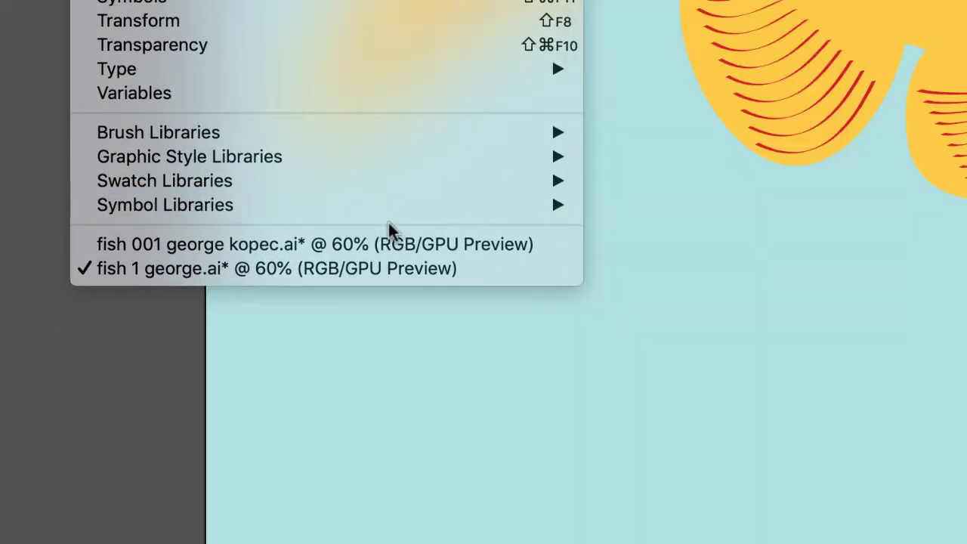
mouse_move(483, 217)
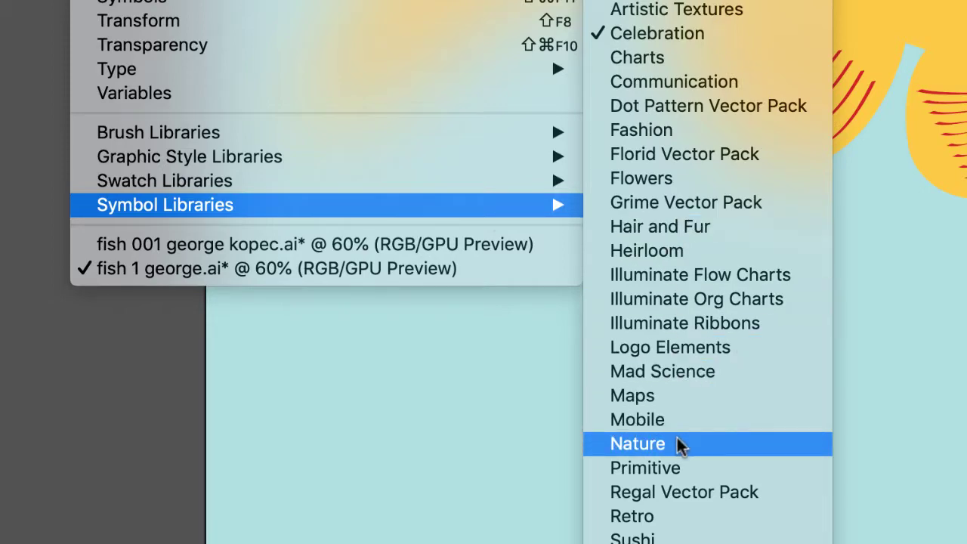
click(695, 444)
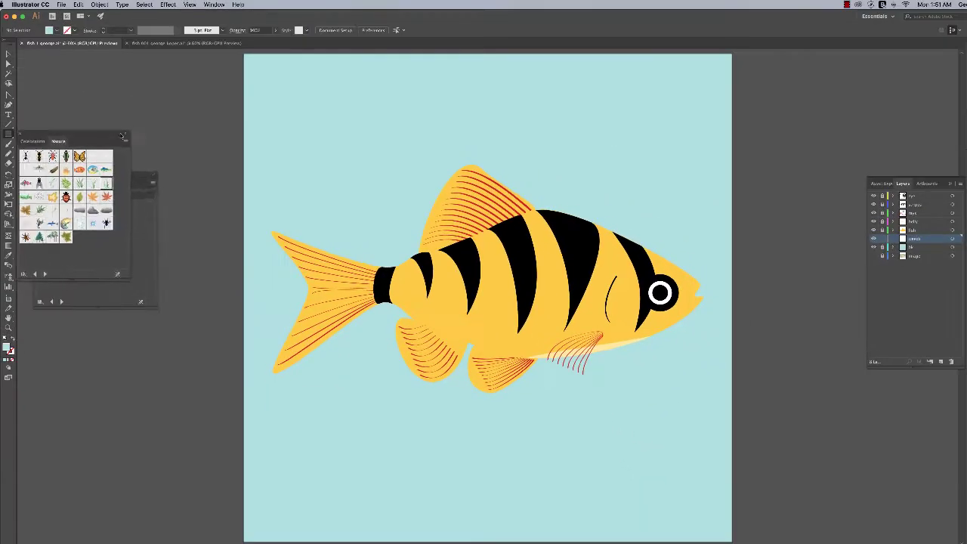
drag(107, 129, 352, 111)
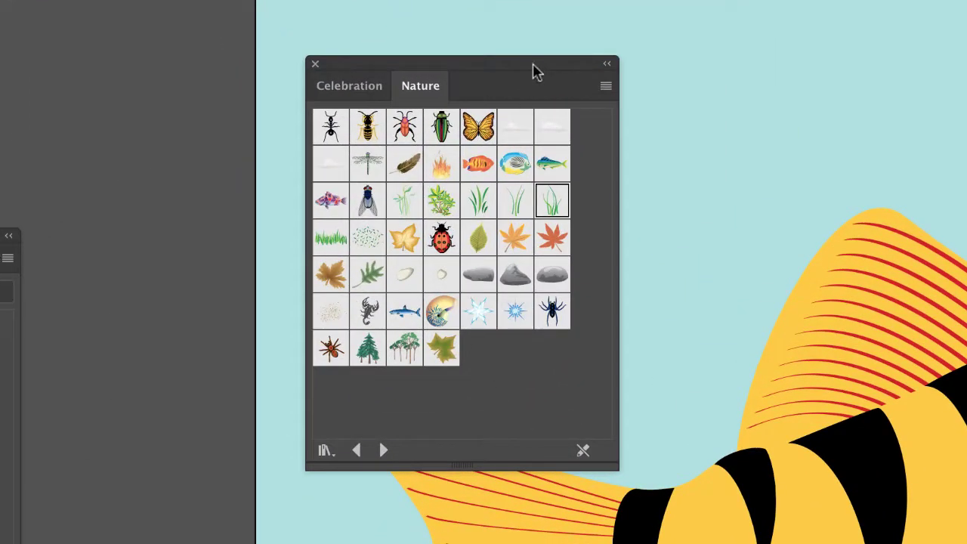
drag(490, 70, 242, 46)
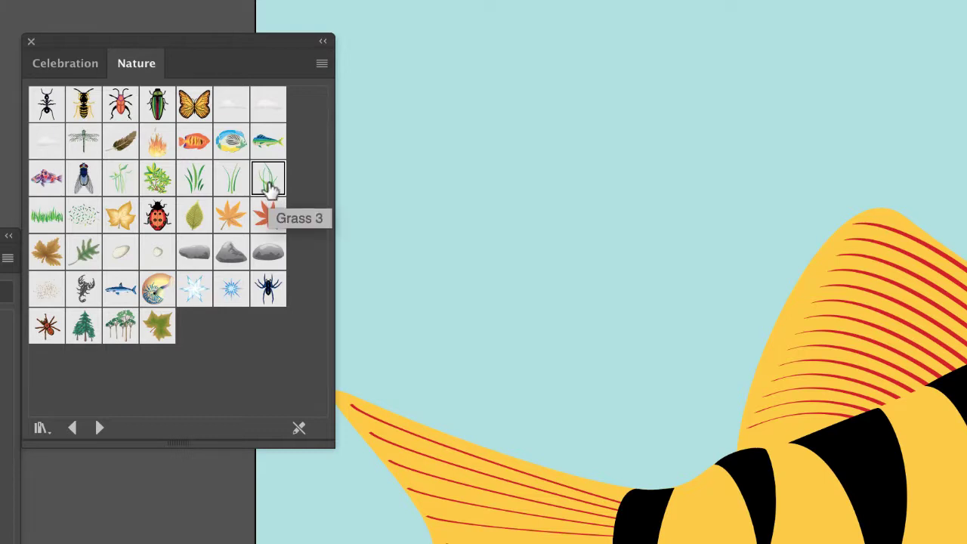
Step: Place the Grass 3 seaweed symbol below the fish and enlarge it upward
drag(270, 187, 569, 245)
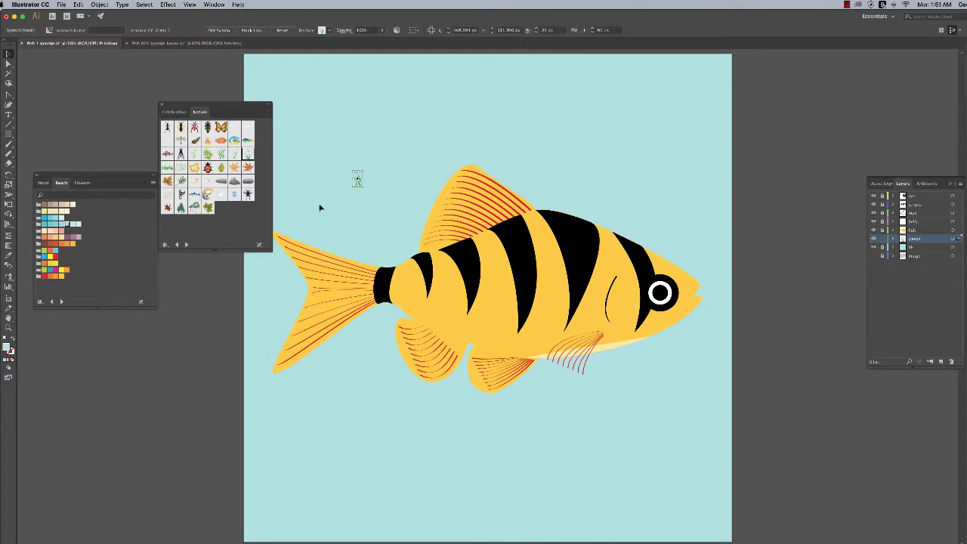
mouse_move(357, 179)
mouse_down()
mouse_move(380, 209)
mouse_move(460, 423)
mouse_move(553, 469)
mouse_move(531, 505)
mouse_move(431, 520)
mouse_move(484, 492)
mouse_move(506, 533)
mouse_move(501, 524)
mouse_move(498, 542)
mouse_up()
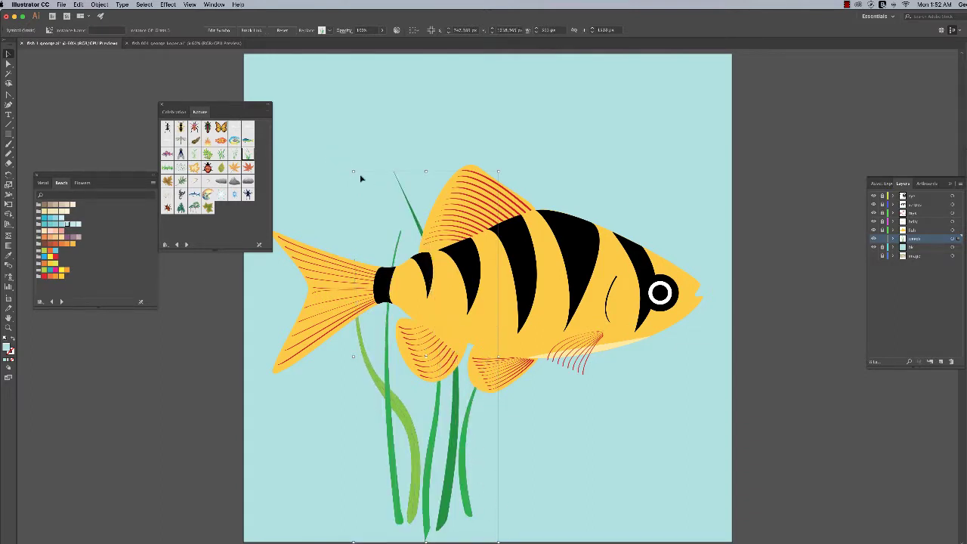
drag(352, 172, 322, 111)
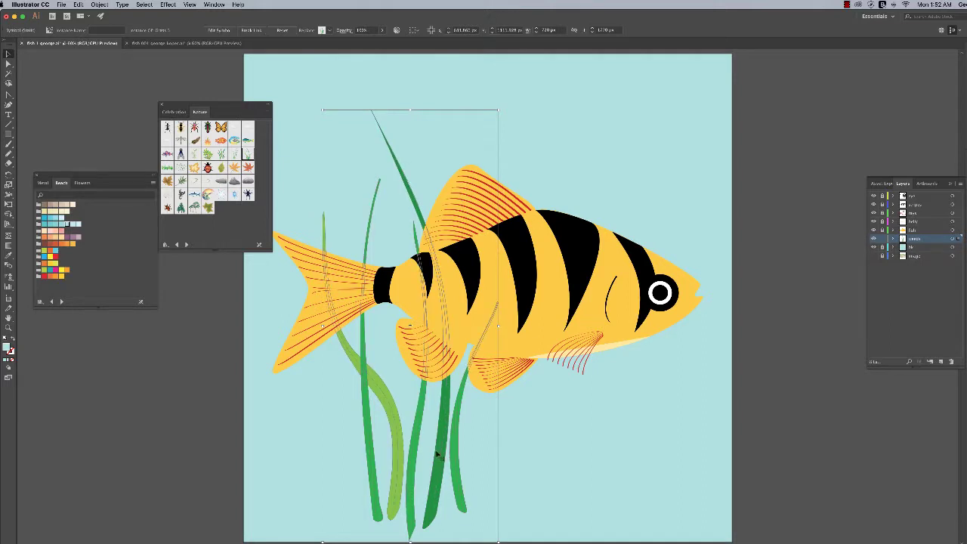
scroll(439, 427, down, 2)
scroll(438, 428, up, 1)
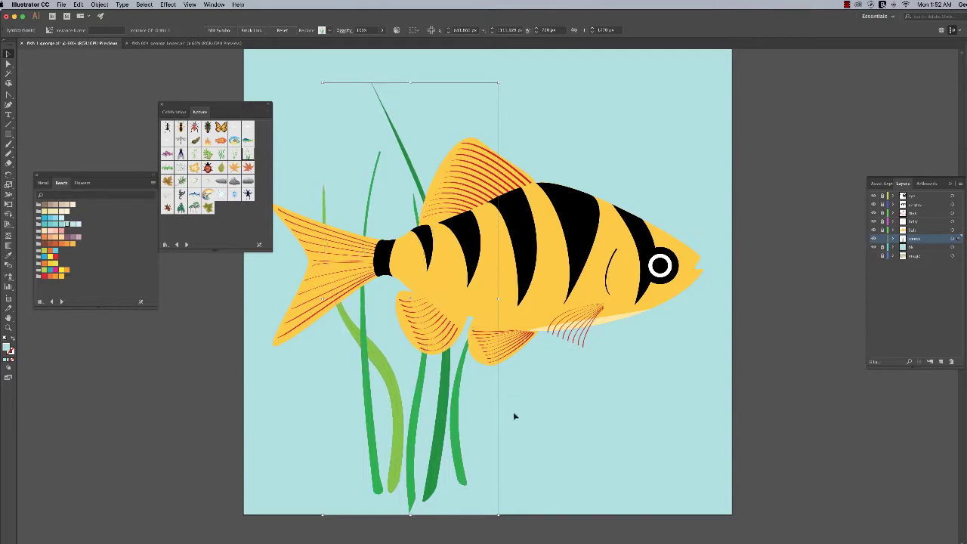
Step: Move the seaweed left behind the tail, stretching it down to the artboard bottom and taller
drag(444, 448, 394, 451)
drag(228, 105, 181, 93)
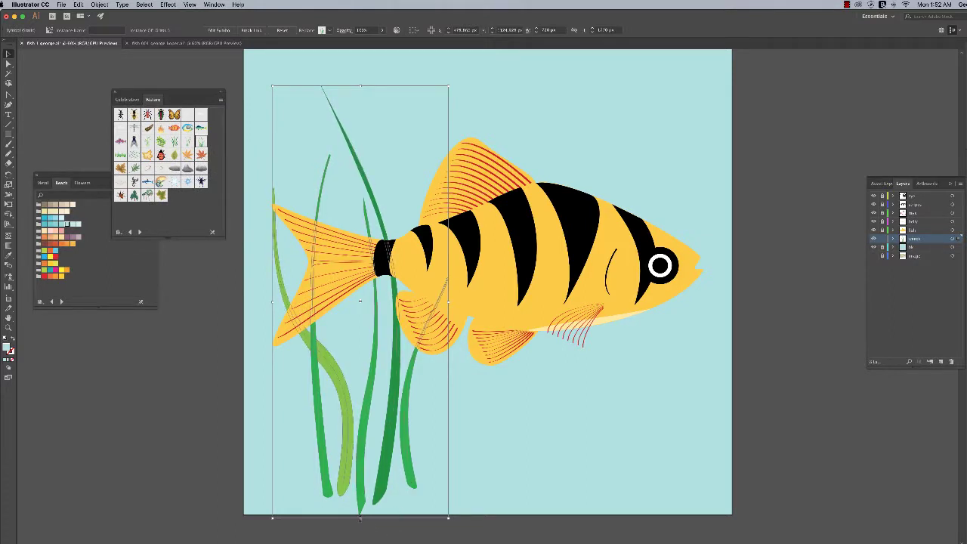
drag(360, 517, 363, 454)
scroll(474, 425, up, 5)
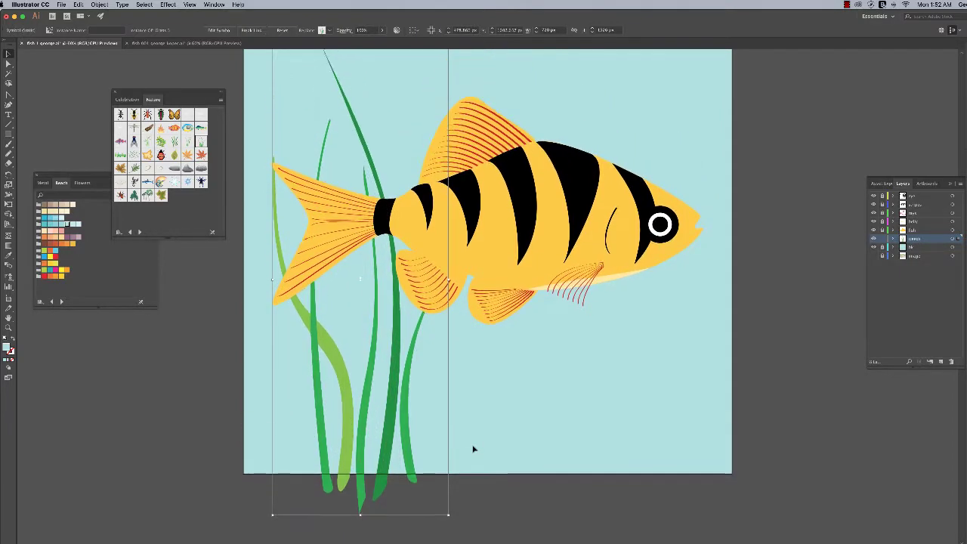
scroll(468, 457, down, 5)
scroll(428, 484, up, 8)
scroll(410, 471, down, 8)
scroll(399, 356, up, 6)
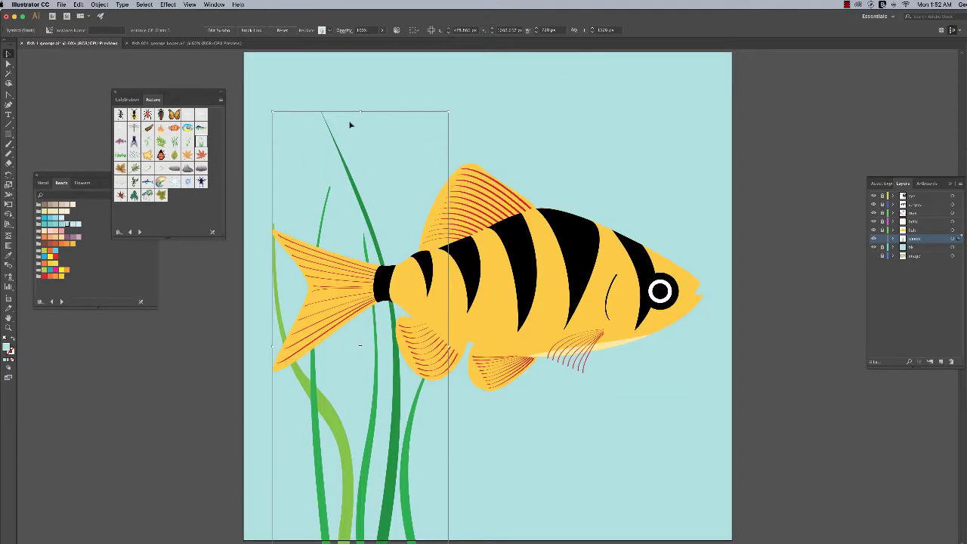
drag(360, 114, 360, 99)
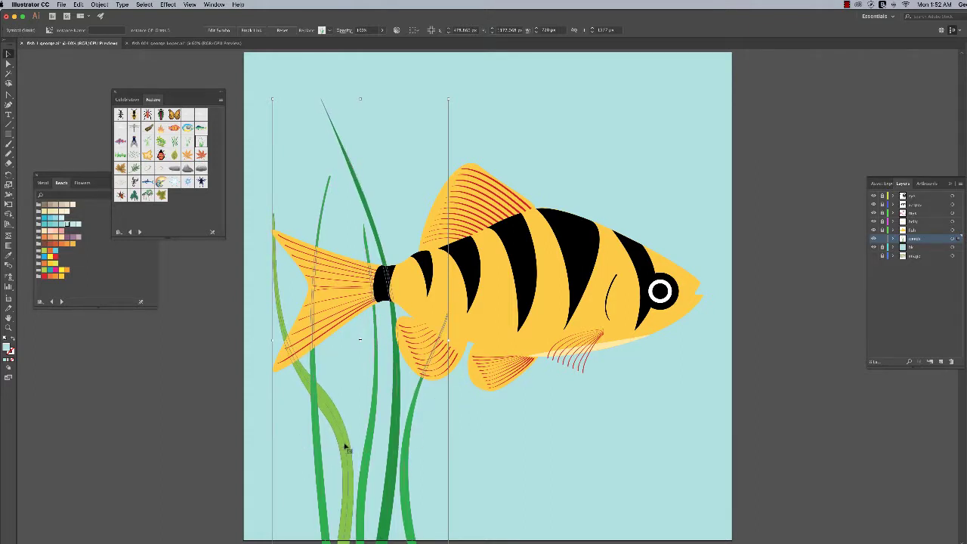
drag(345, 448, 330, 443)
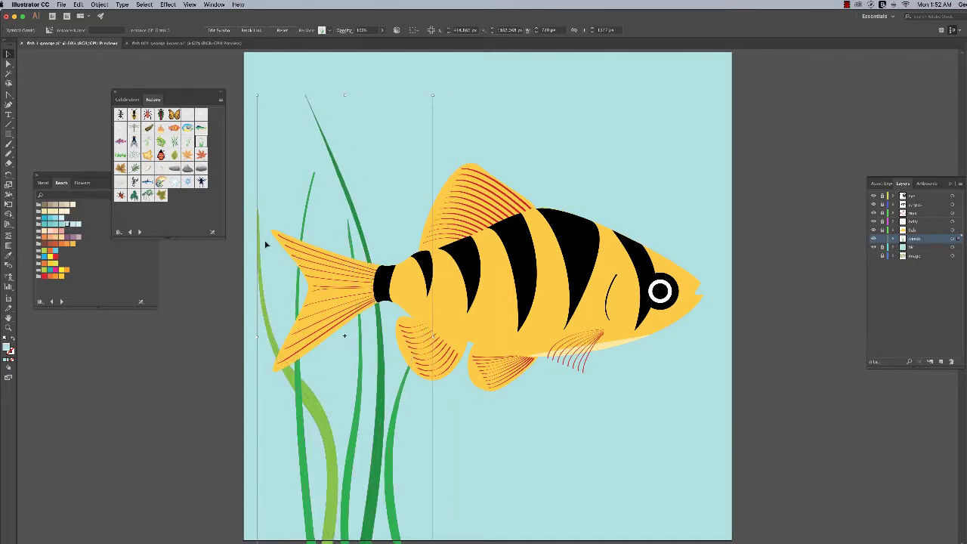
scroll(405, 399, down, 3)
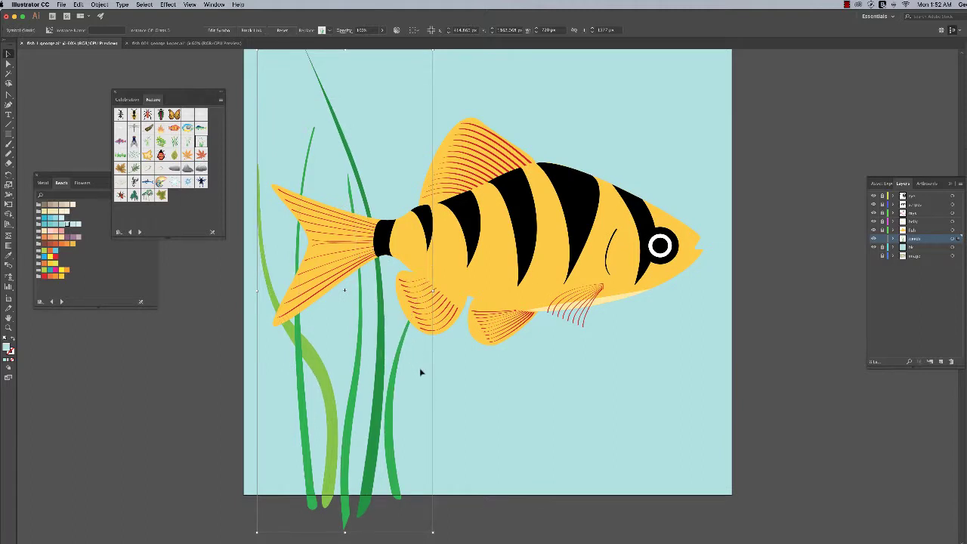
Step: Paste a copy of the seaweed cluster and widen it toward the right
key(a)
key(v)
key(super+v)
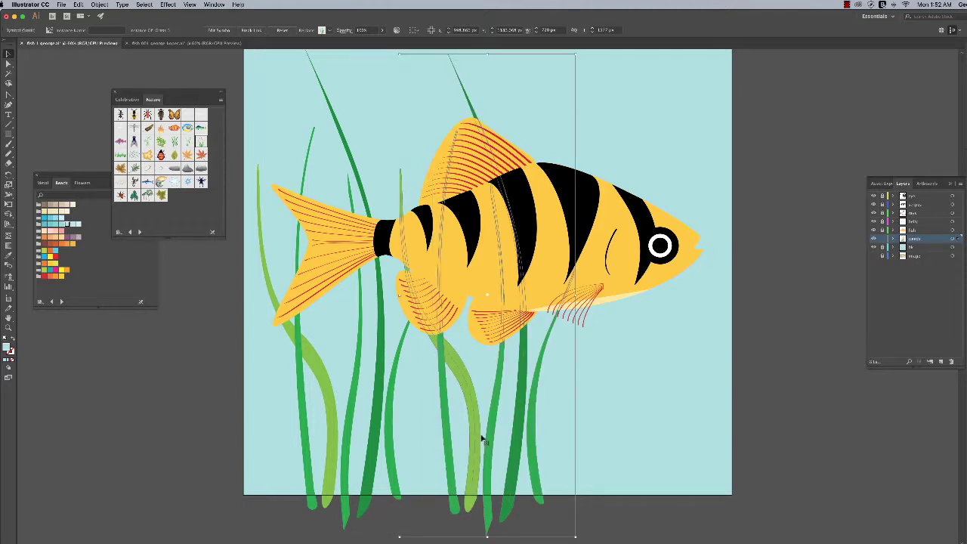
scroll(506, 370, down, 2)
scroll(507, 377, up, 5)
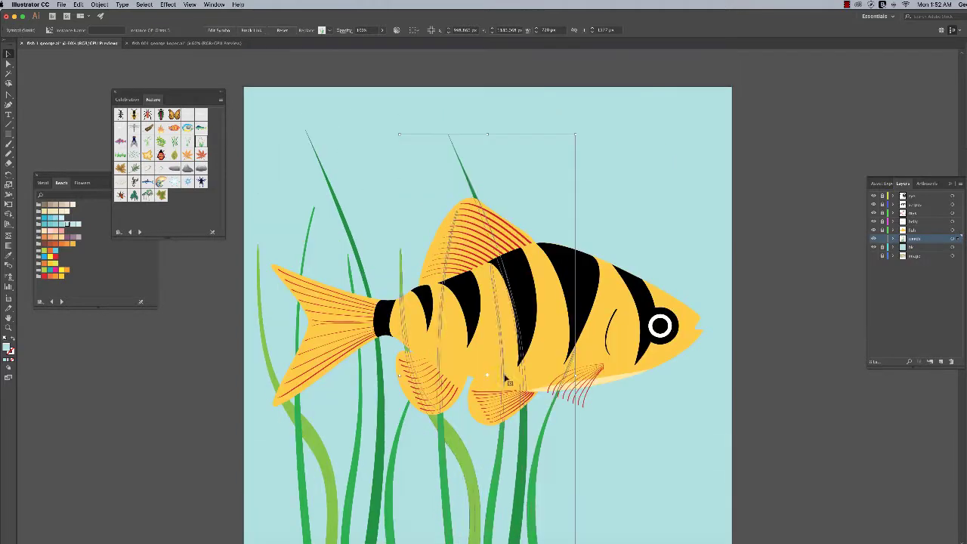
drag(575, 375, 603, 375)
scroll(526, 450, down, 5)
scroll(525, 428, up, 6)
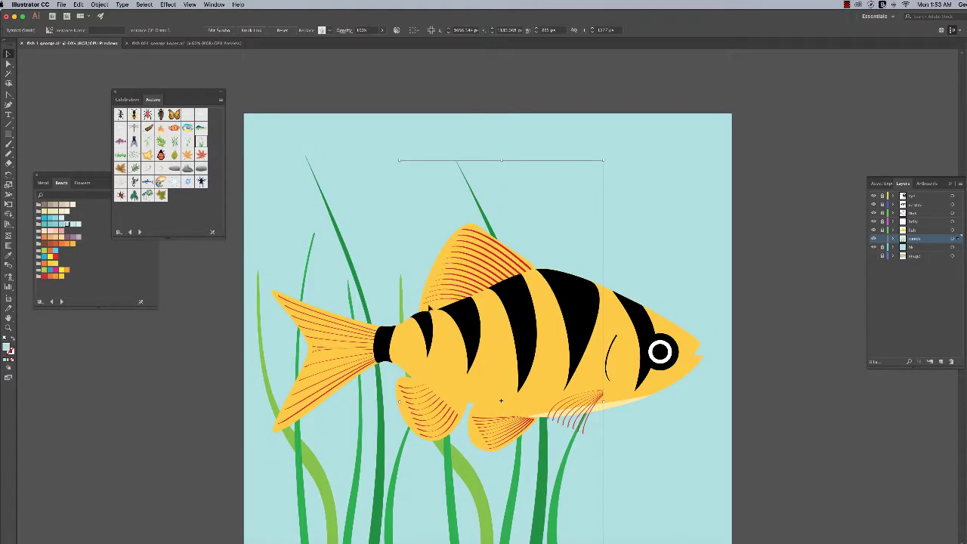
scroll(425, 345, down, 7)
scroll(456, 292, up, 6)
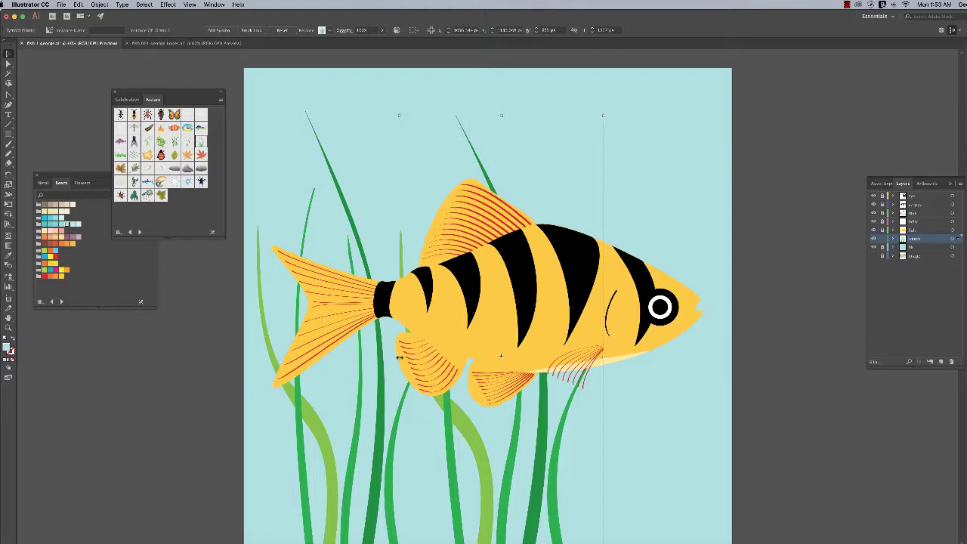
Step: Flip the copied seaweed horizontally, move it behind the fish's middle, and make it taller and wider
drag(399, 356, 721, 355)
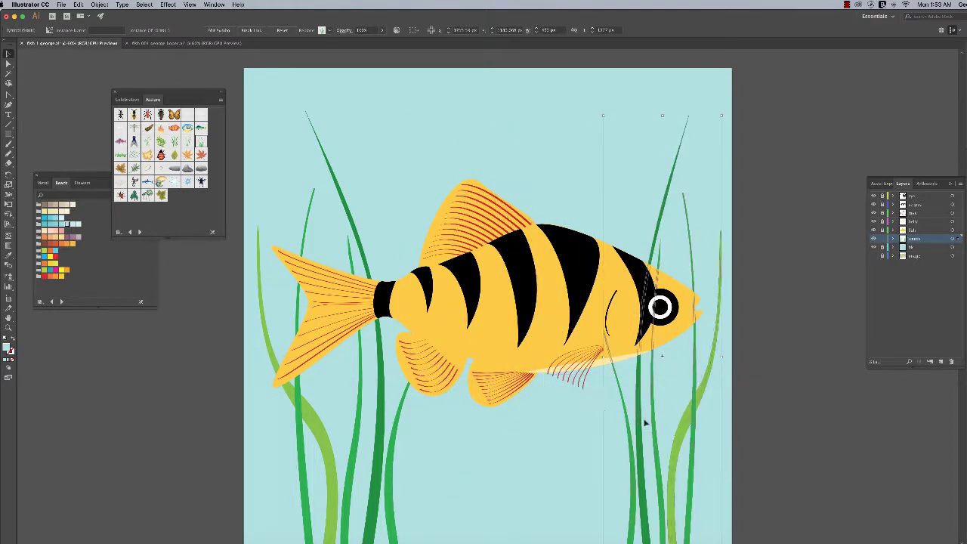
drag(663, 447, 455, 481)
scroll(474, 416, down, 5)
scroll(470, 405, up, 6)
scroll(468, 408, down, 3)
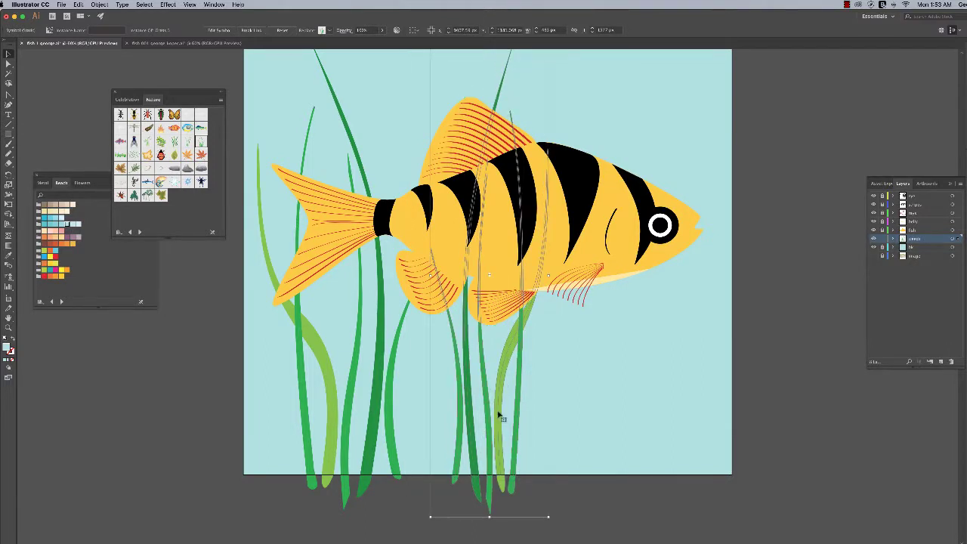
scroll(495, 426, down, 2)
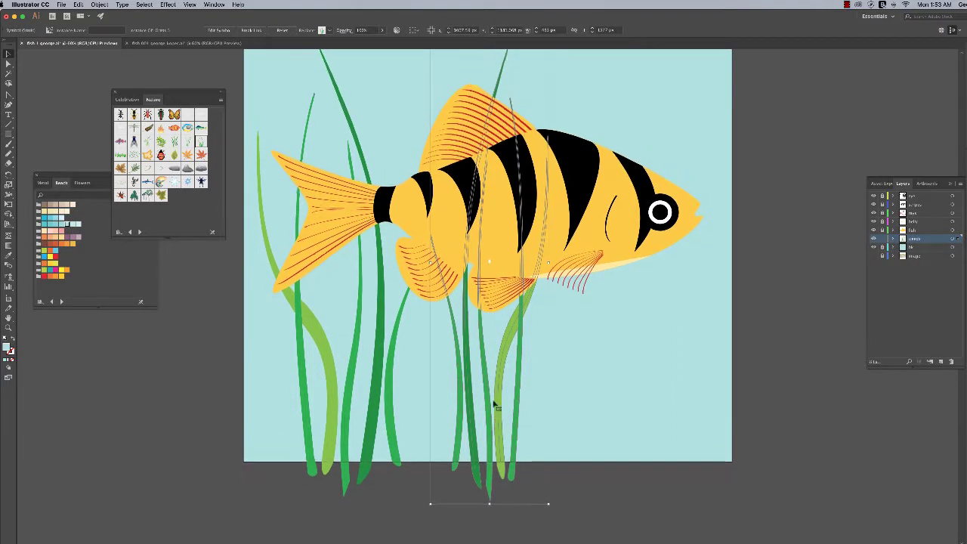
scroll(496, 402, up, 5)
drag(490, 102, 489, 72)
drag(430, 330, 395, 330)
drag(547, 329, 599, 329)
scroll(531, 347, down, 2)
scroll(531, 344, down, 1)
scroll(399, 371, up, 2)
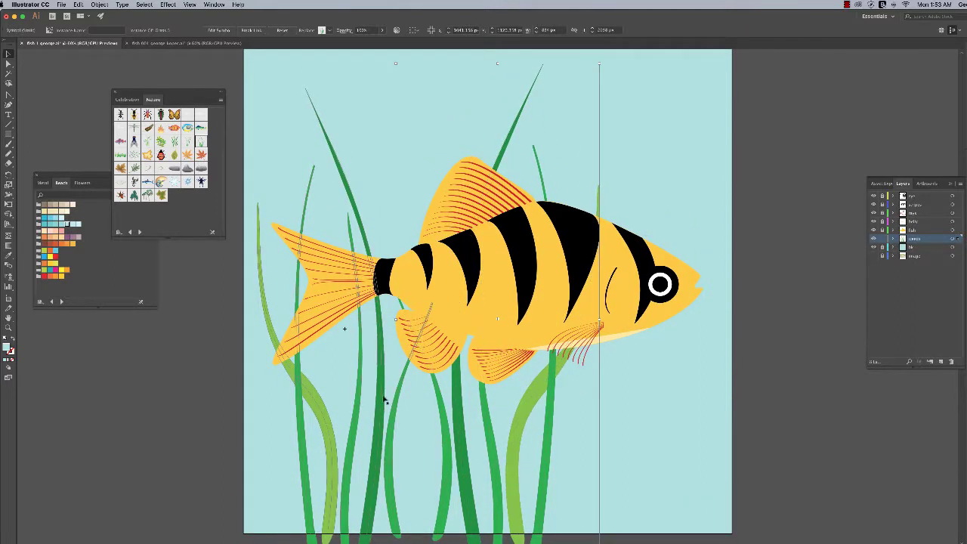
Step: Move another seaweed cluster behind the fish's body and squeeze it much narrower
click(391, 398)
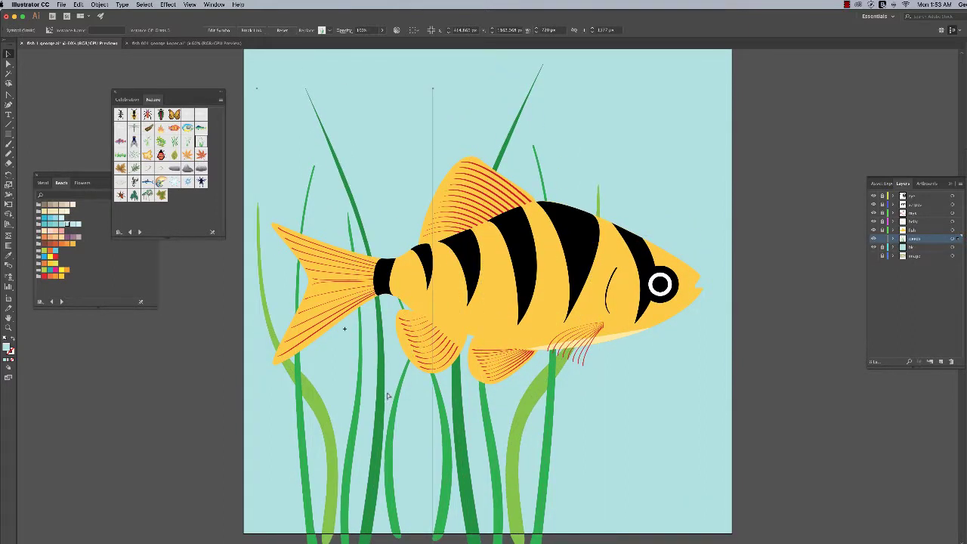
drag(391, 397, 609, 425)
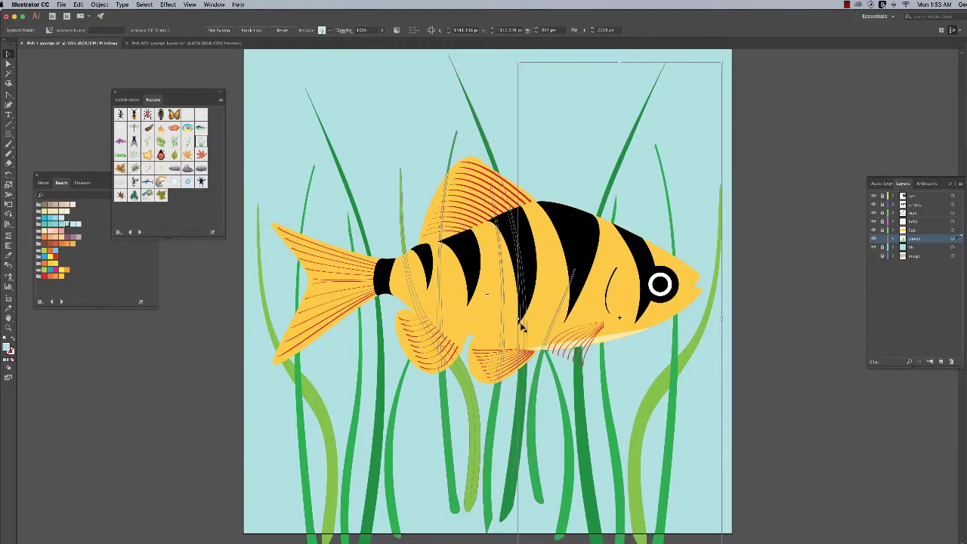
drag(521, 324, 658, 365)
drag(664, 408, 598, 413)
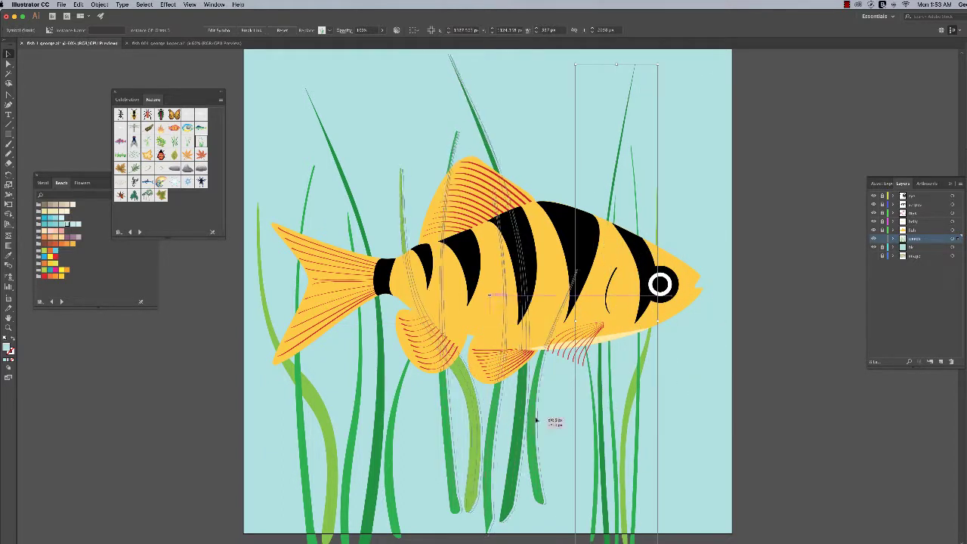
Step: Widen another seaweed cluster to the left, lower it slightly, and skew its top
click(560, 357)
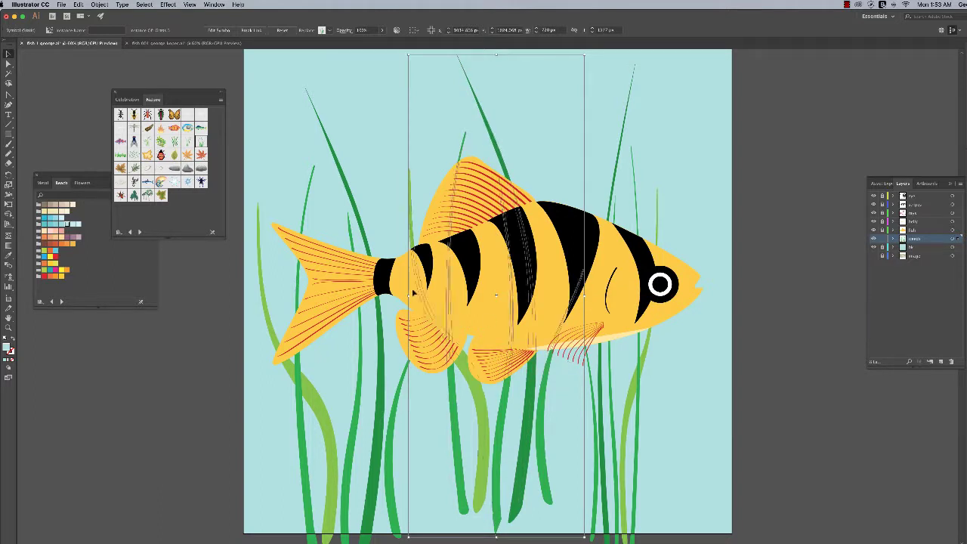
drag(409, 294, 388, 298)
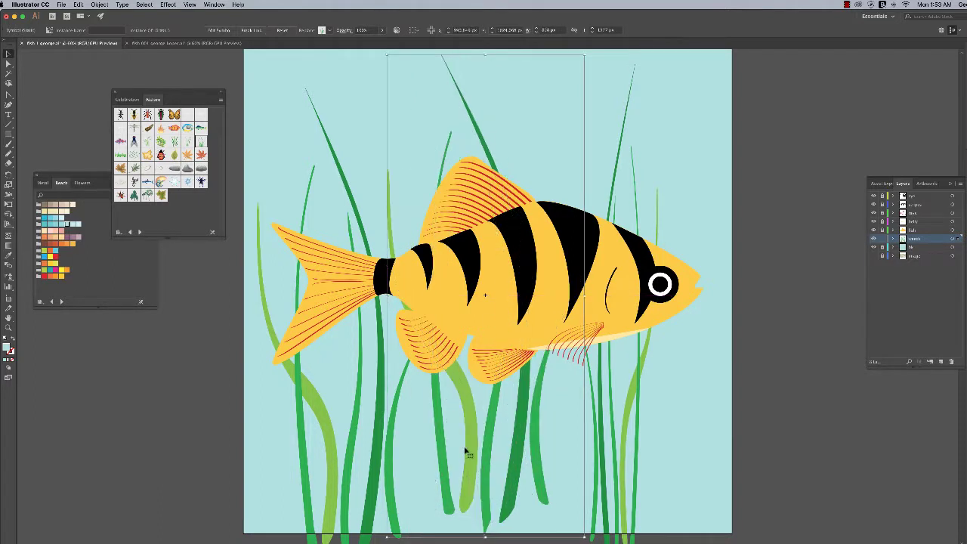
drag(467, 452, 467, 491)
scroll(470, 426, down, 1)
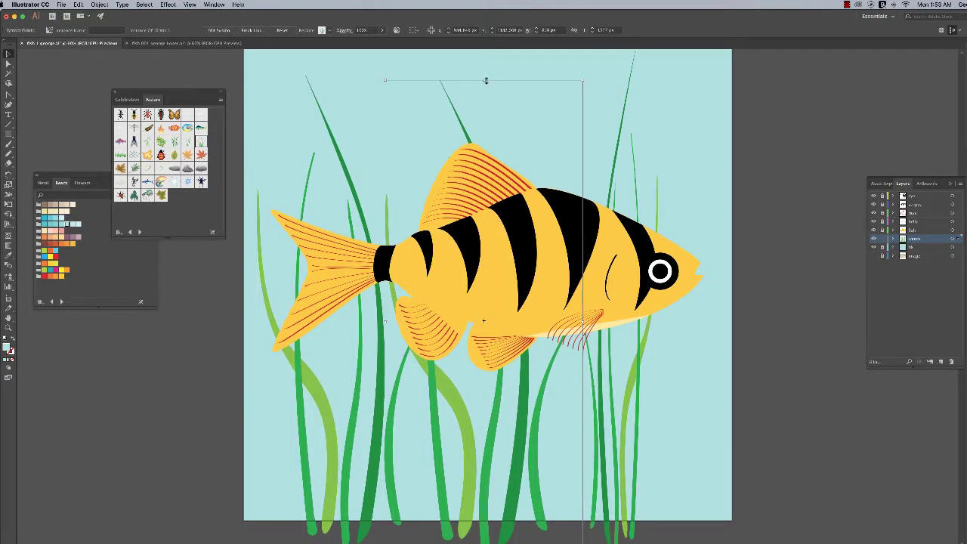
drag(485, 81, 483, 217)
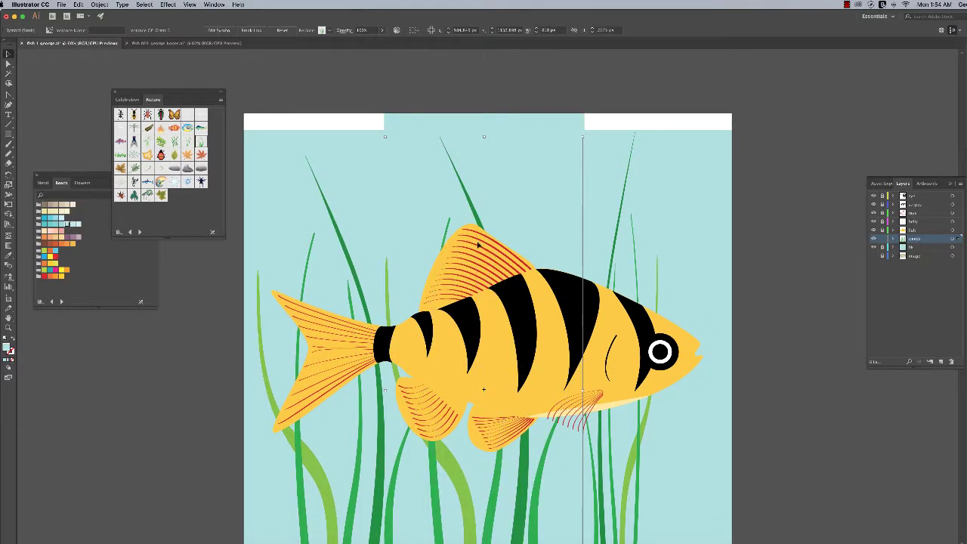
scroll(477, 244, up, 1)
mouse_move(484, 150)
mouse_down()
mouse_move(478, 158)
mouse_move(485, 150)
mouse_up()
scroll(415, 160, down, 1)
scroll(415, 160, down, 5)
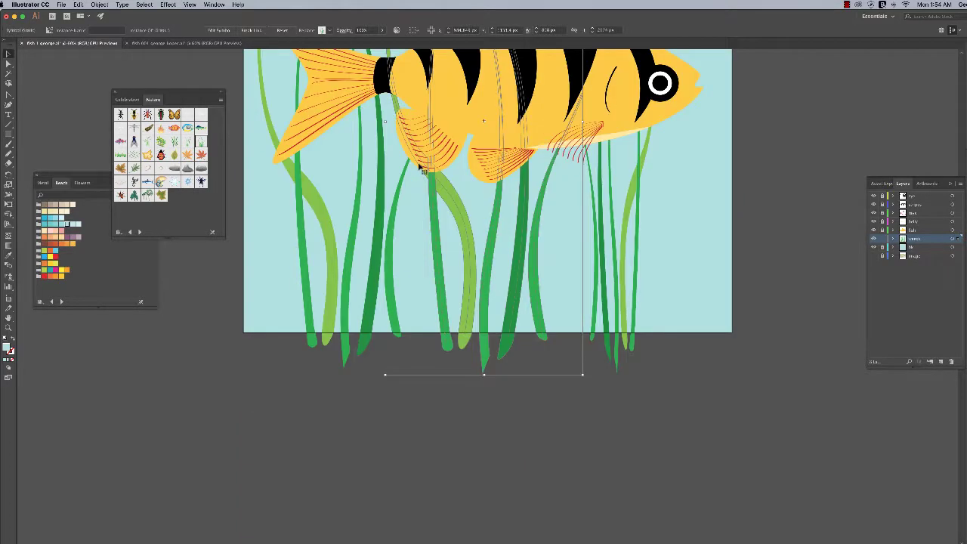
scroll(378, 143, up, 4)
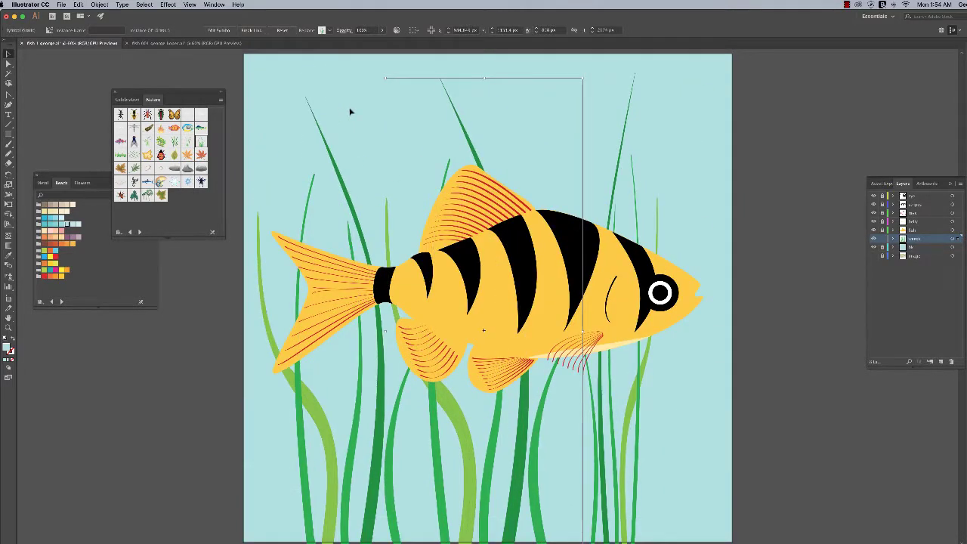
scroll(350, 151, up, 4)
scroll(352, 151, down, 5)
scroll(388, 190, up, 3)
scroll(388, 190, down, 5)
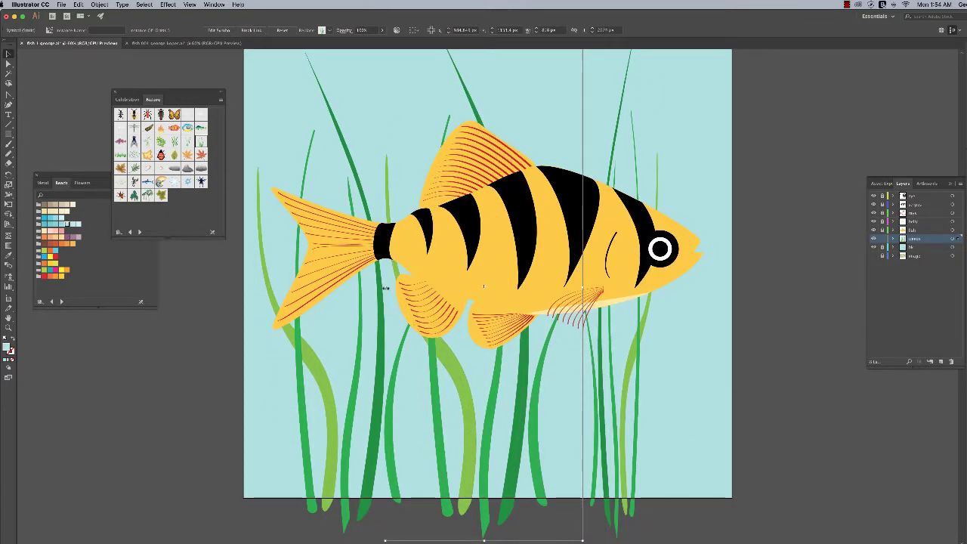
Step: Flip a grass cluster horizontally, move it toward the fish's middle, and widen it rightward
drag(385, 288, 692, 289)
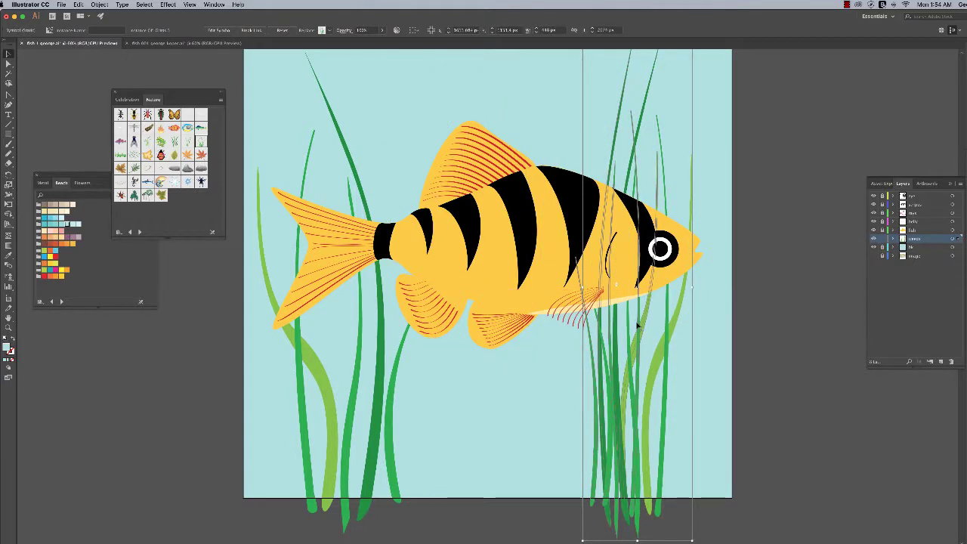
drag(637, 325, 482, 322)
drag(495, 284, 582, 283)
scroll(489, 259, up, 3)
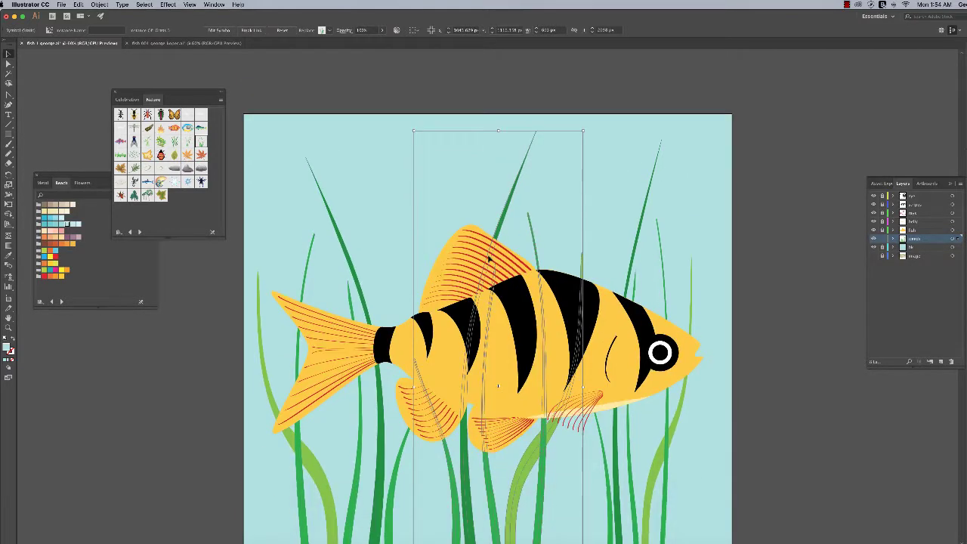
scroll(487, 273, down, 5)
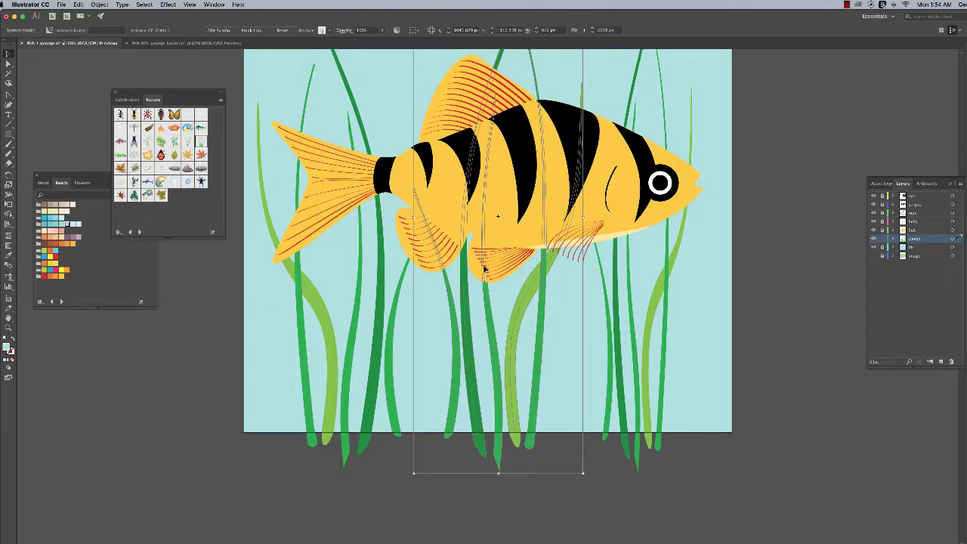
scroll(486, 273, up, 2)
scroll(388, 181, up, 4)
scroll(391, 186, down, 2)
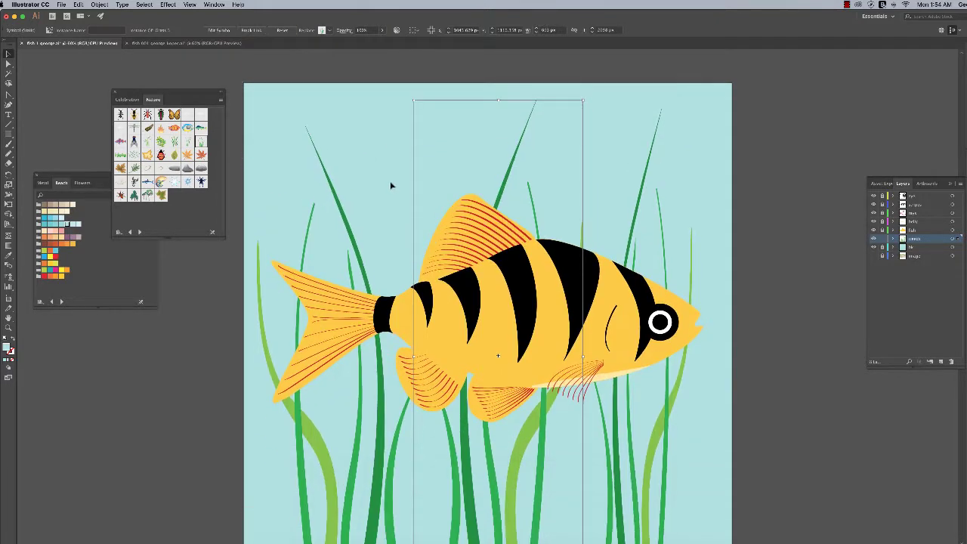
click(759, 221)
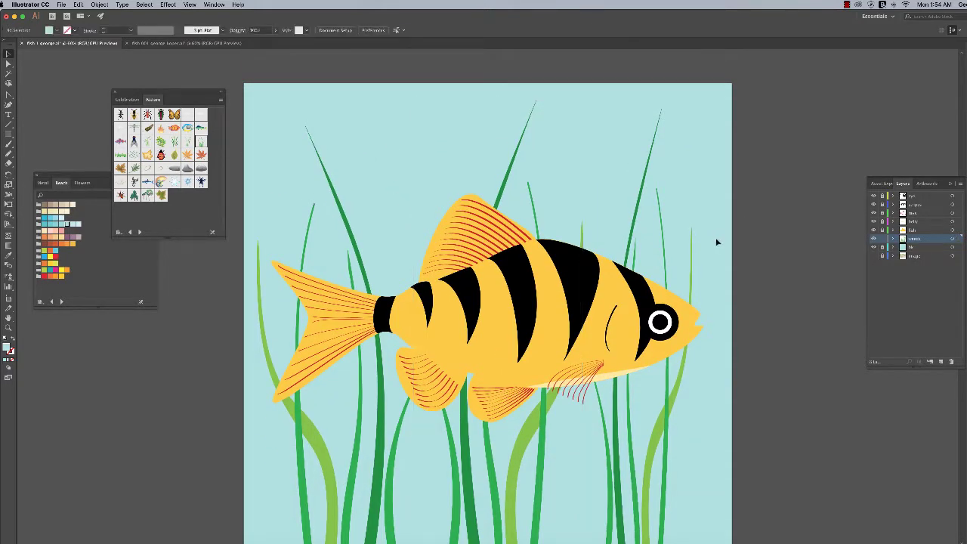
scroll(714, 238, down, 3)
scroll(710, 241, up, 1)
scroll(710, 243, up, 4)
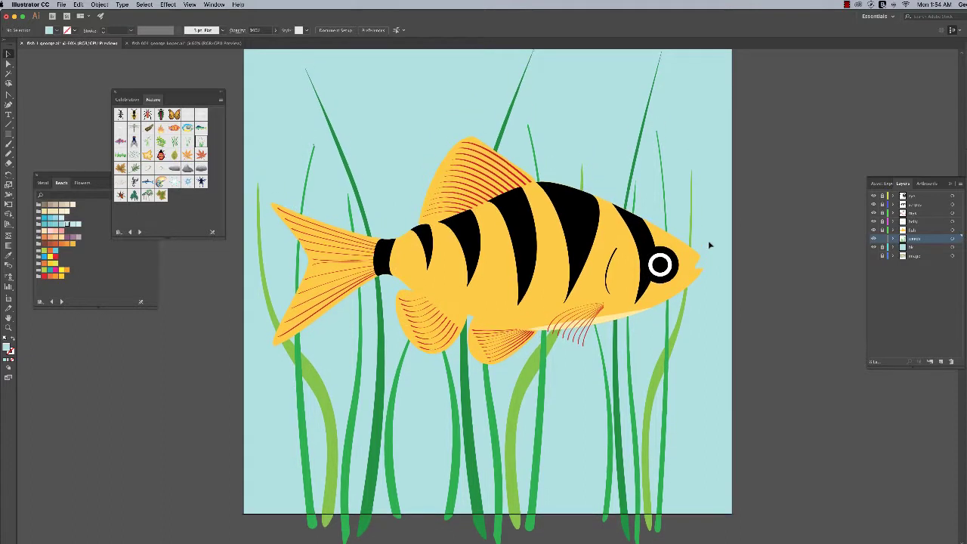
scroll(618, 231, down, 1)
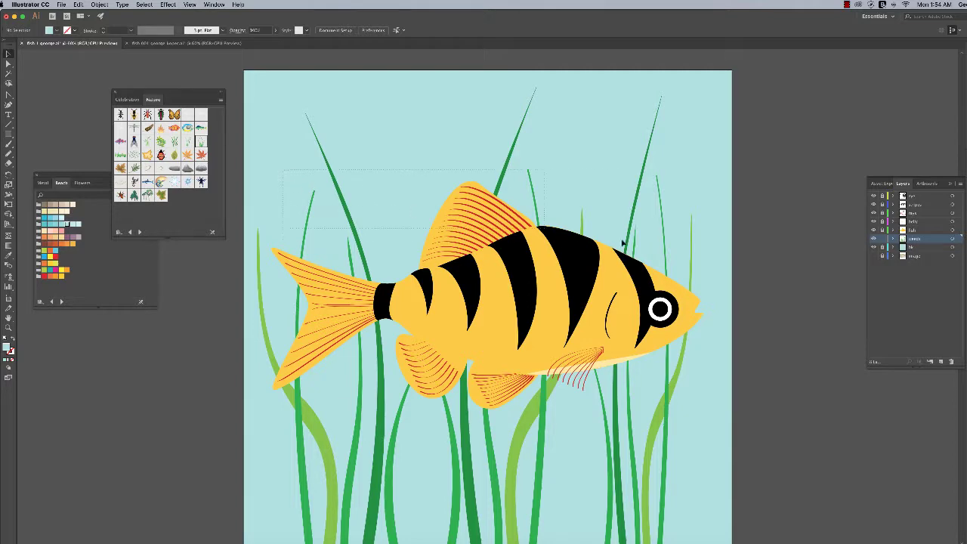
Step: Lower the seaweed group's opacity to 42%
click(697, 257)
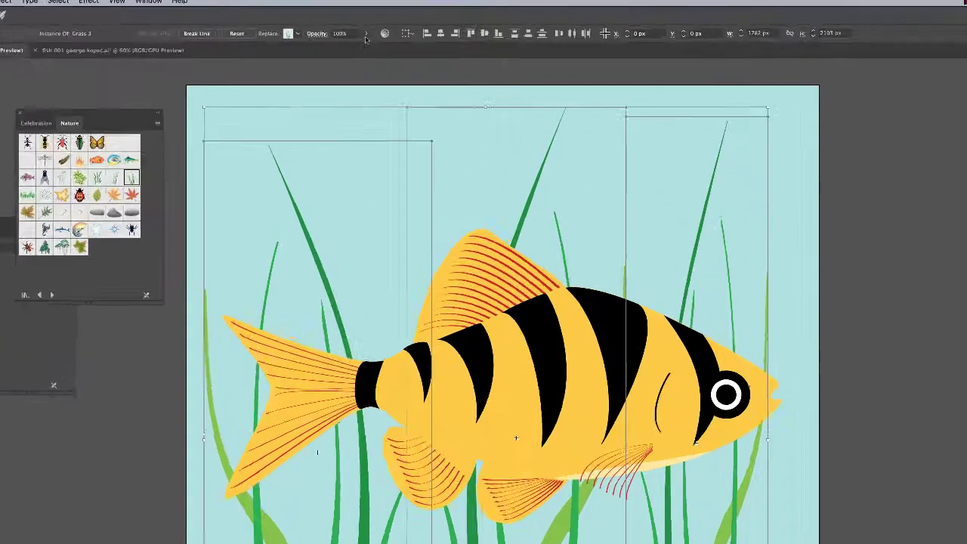
click(381, 29)
click(370, 40)
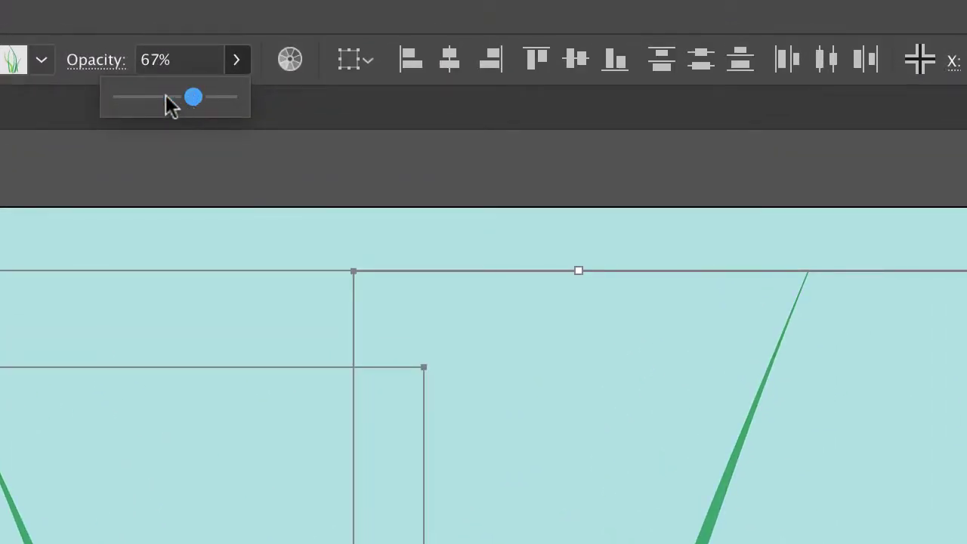
click(167, 99)
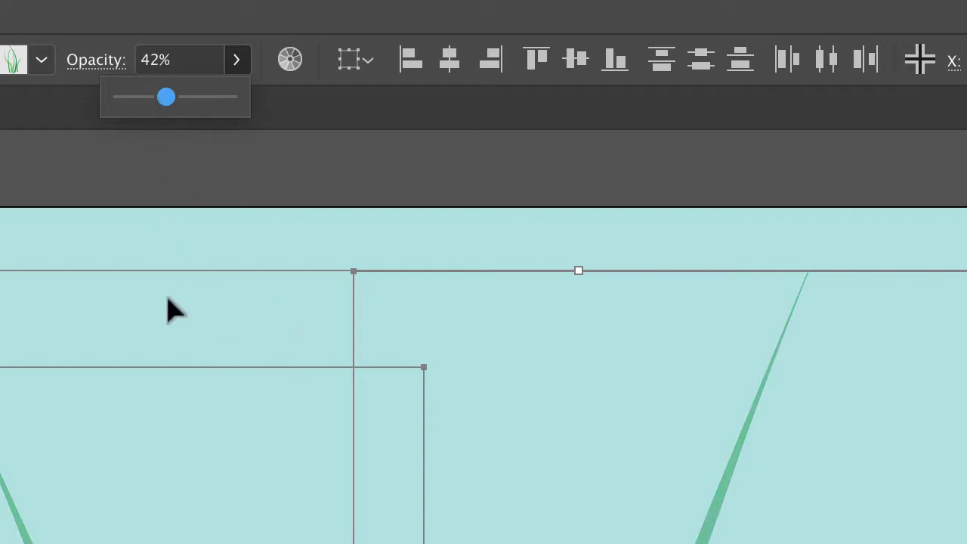
click(261, 219)
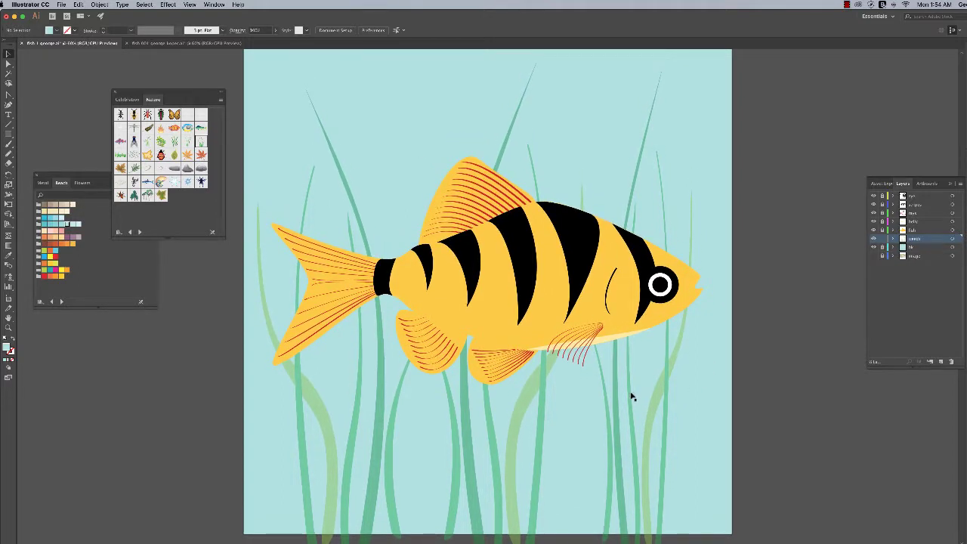
Step: Stretch the tall right-hand seaweed blade leftward and narrow it slightly from the right
click(632, 393)
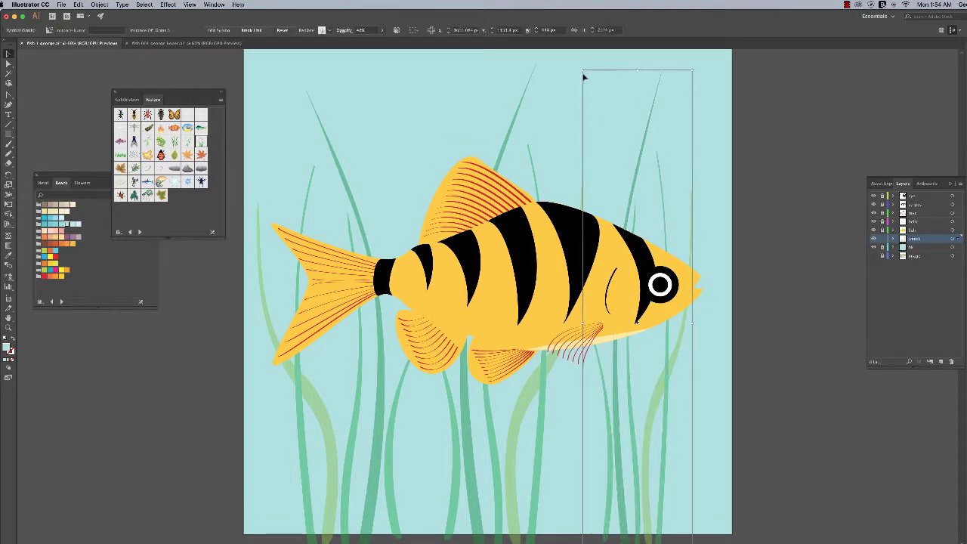
drag(583, 70, 575, 69)
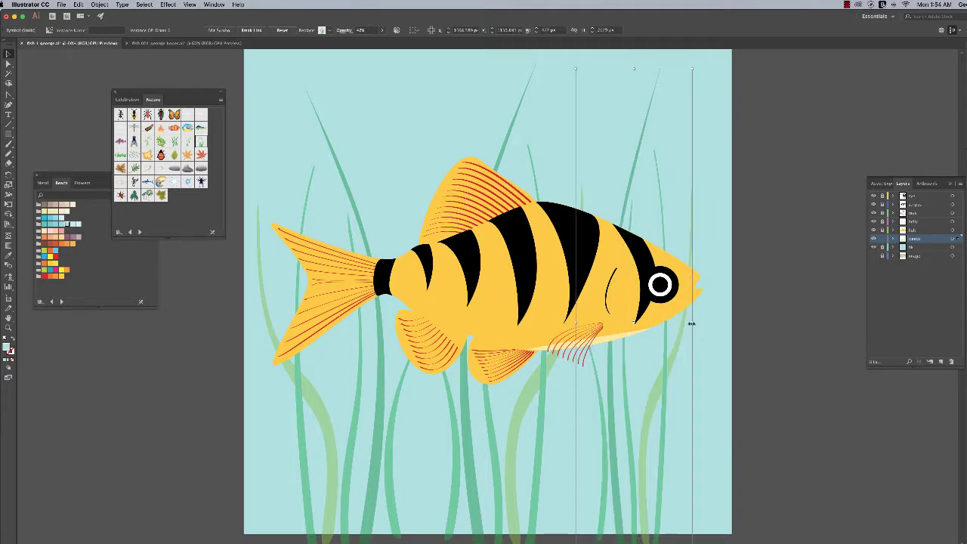
mouse_move(691, 322)
mouse_down()
mouse_move(707, 323)
mouse_move(682, 324)
mouse_up()
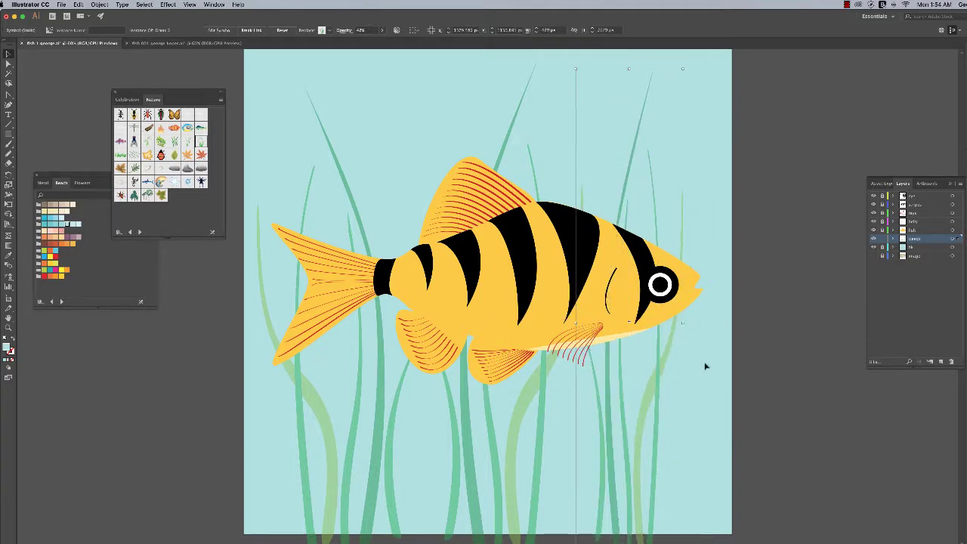
click(705, 366)
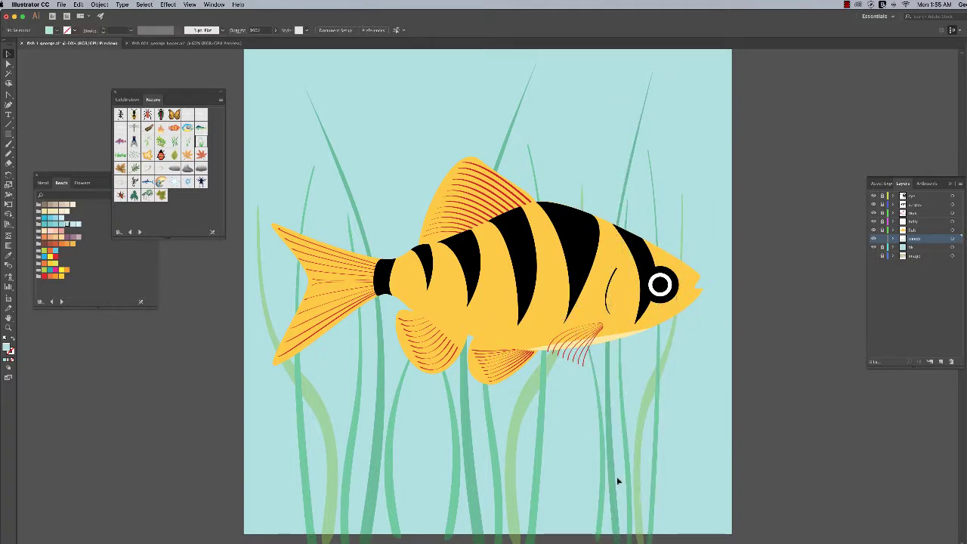
scroll(511, 498, down, 2)
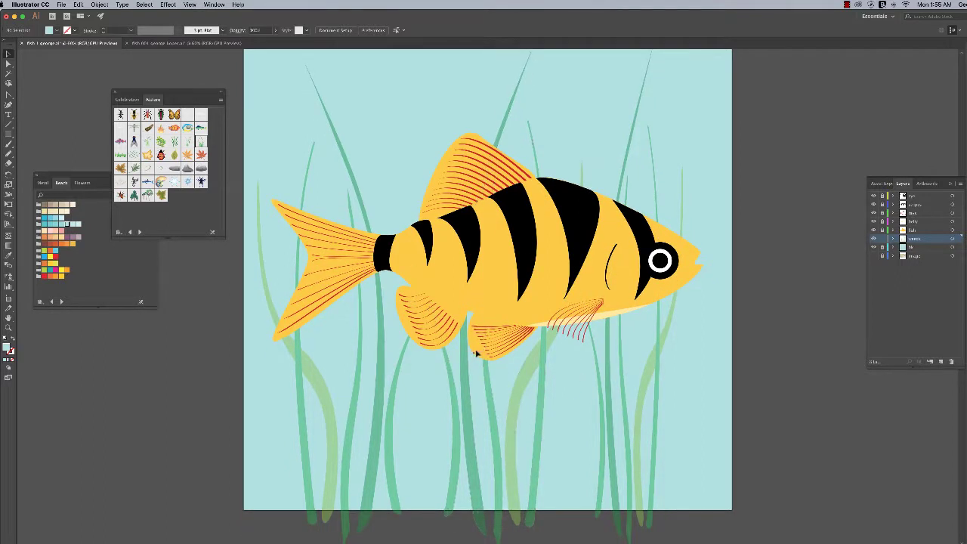
scroll(424, 301, up, 3)
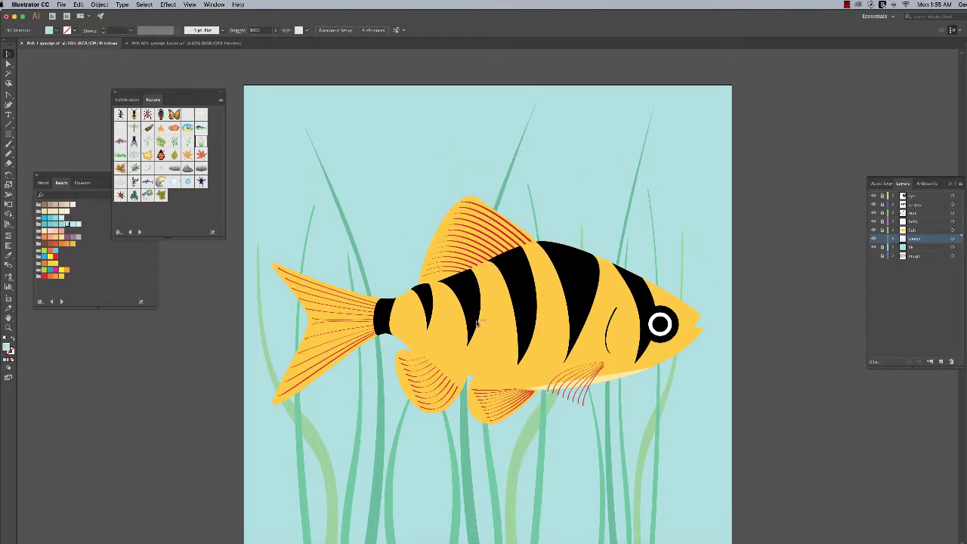
Step: Make the fish layer active, unlock it, and select the fish body
scroll(477, 323, down, 2)
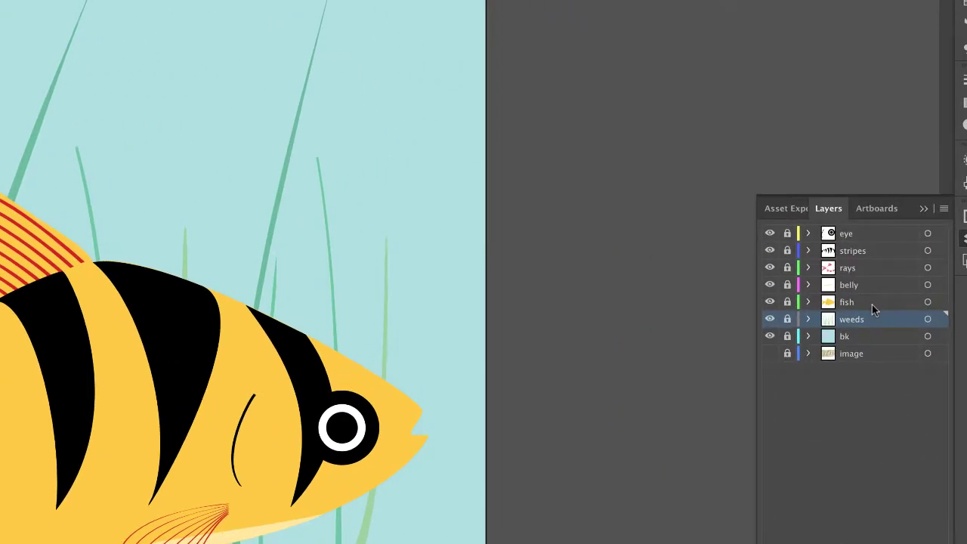
click(872, 303)
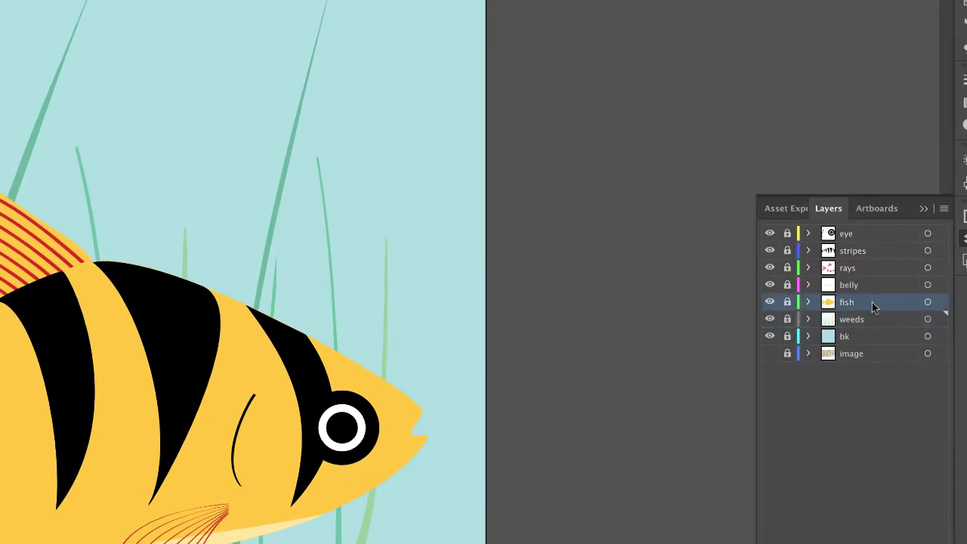
click(787, 303)
click(21, 463)
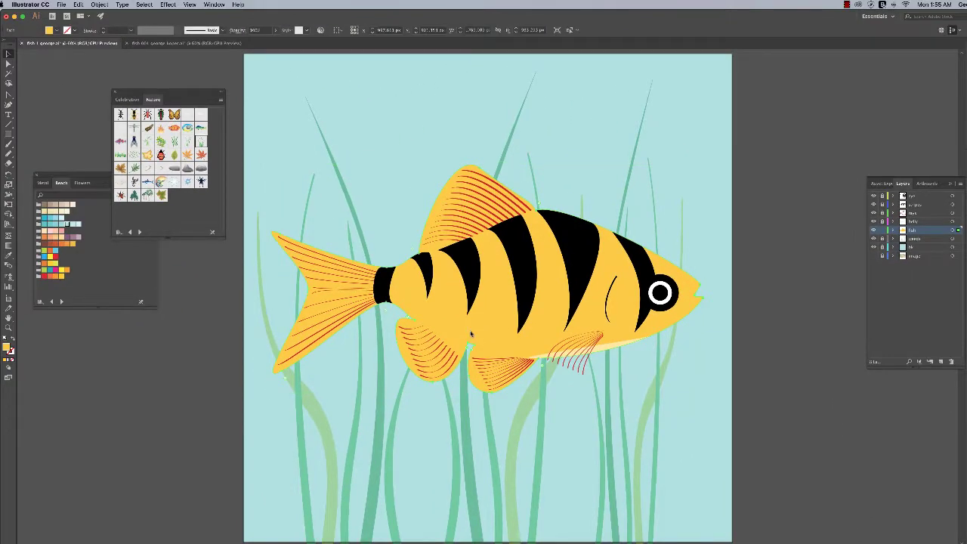
click(470, 334)
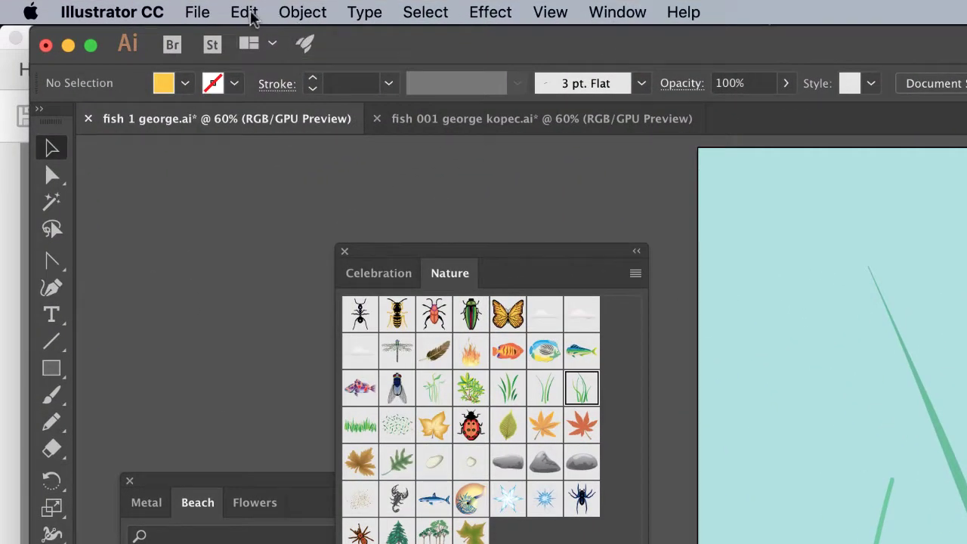
Step: Paste the fish copy in place and nudge it slightly up and left
click(252, 13)
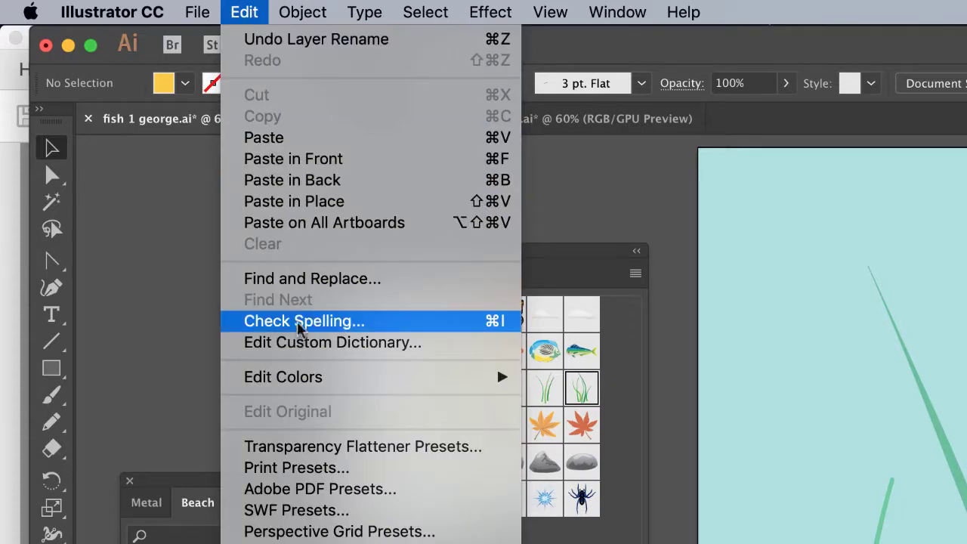
click(328, 202)
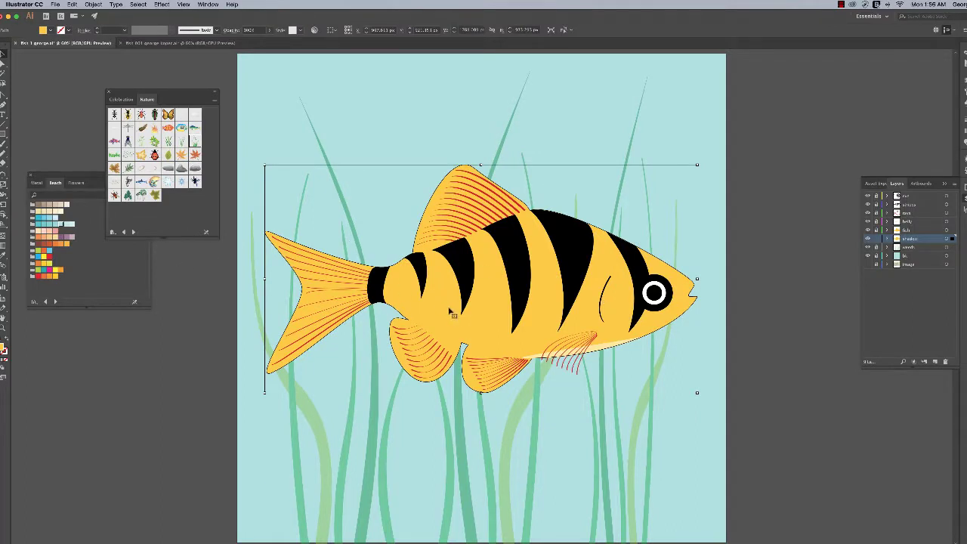
drag(461, 318, 457, 316)
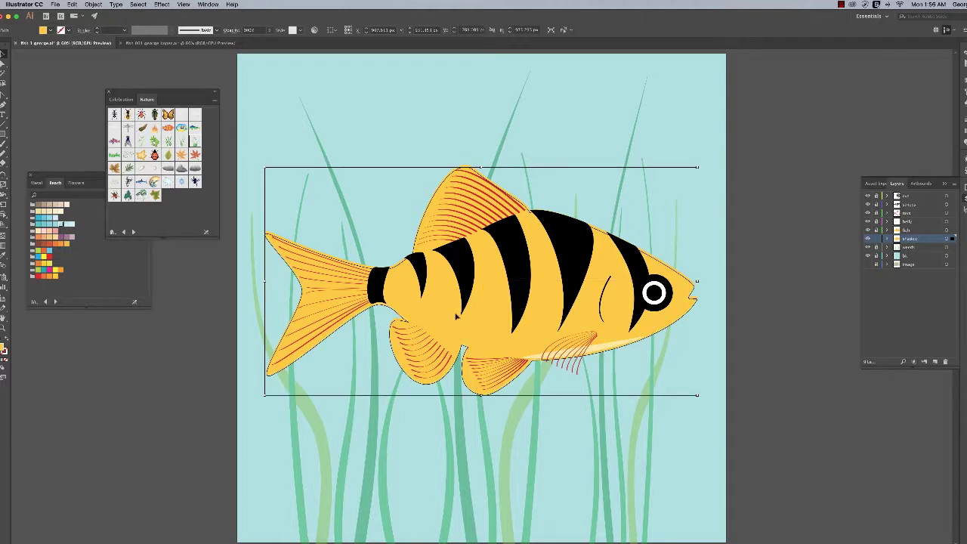
key(Left)
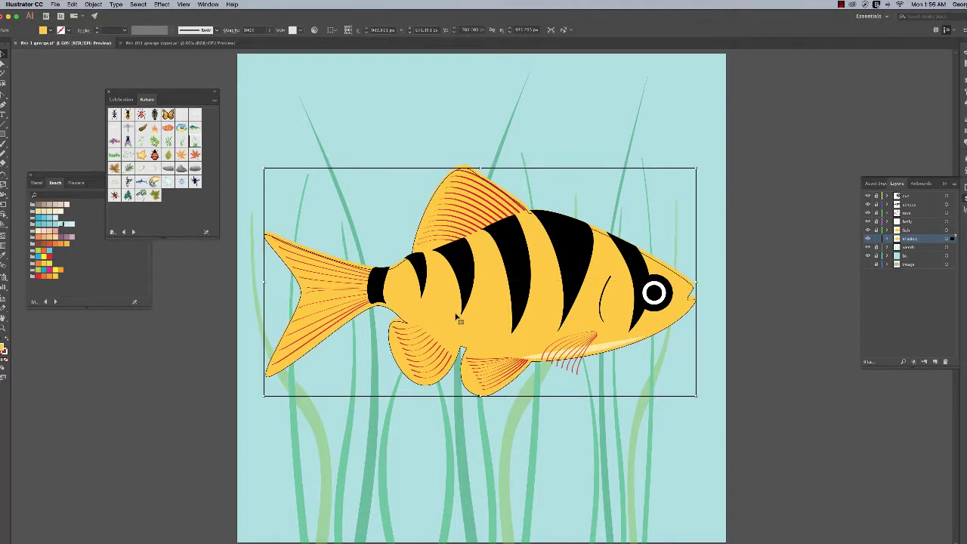
Step: Fill the offset copy with grey swatches, ending on a deeper grey shadow
click(39, 186)
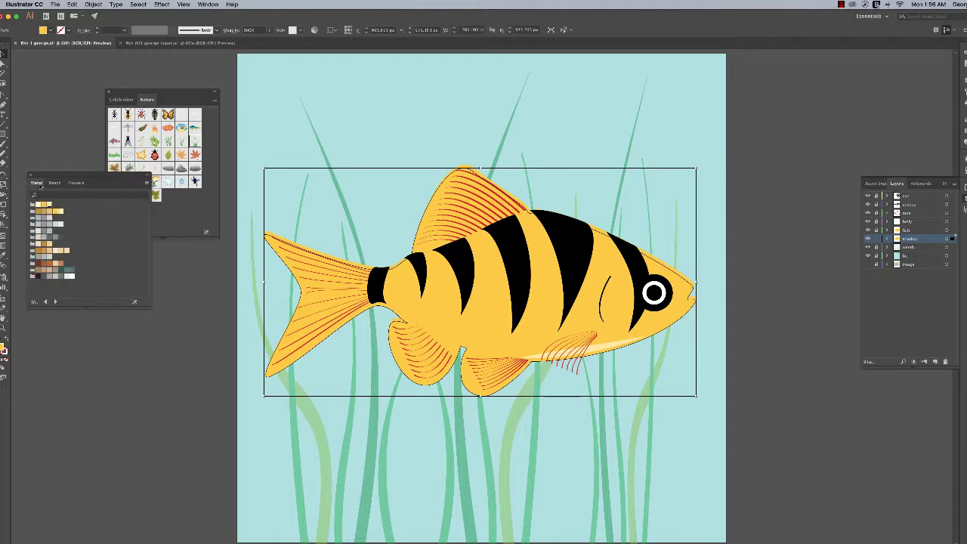
click(42, 237)
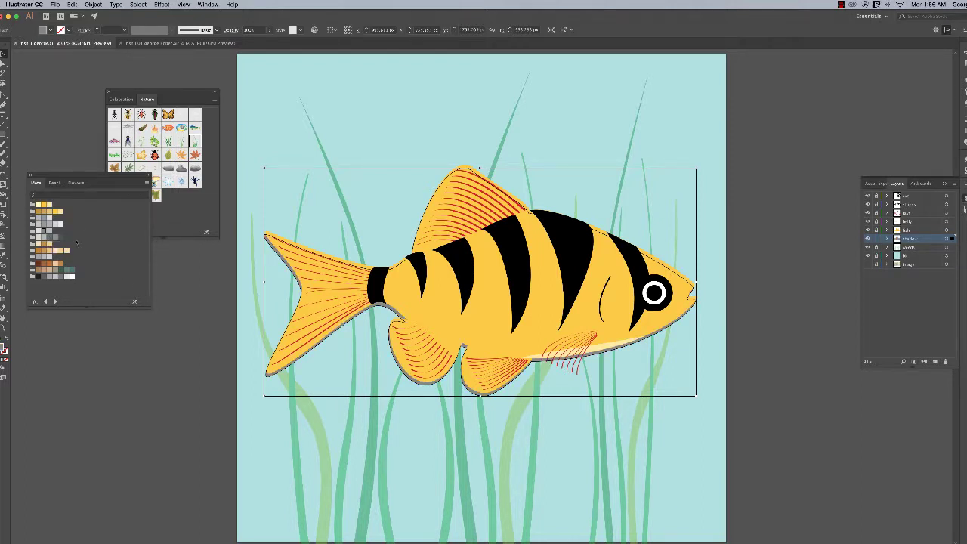
click(37, 224)
click(170, 336)
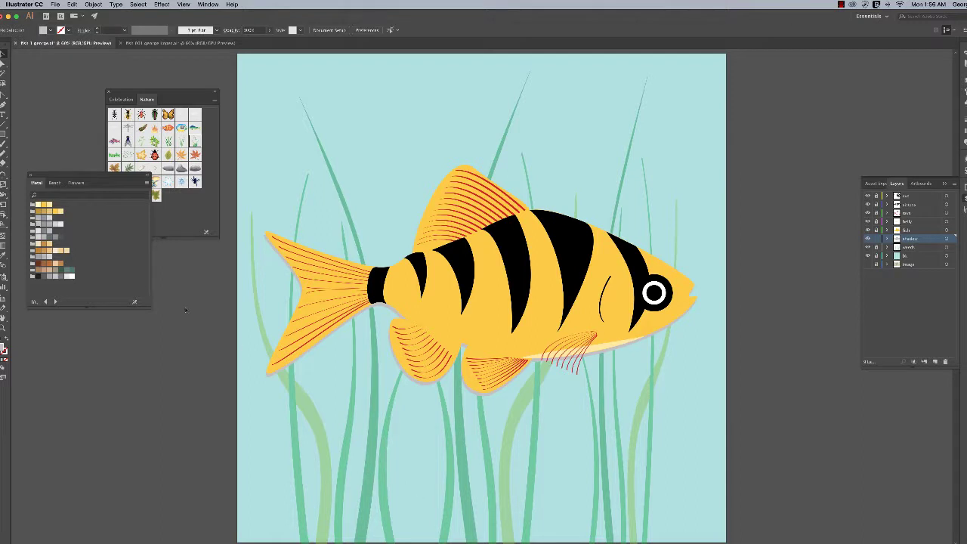
click(380, 311)
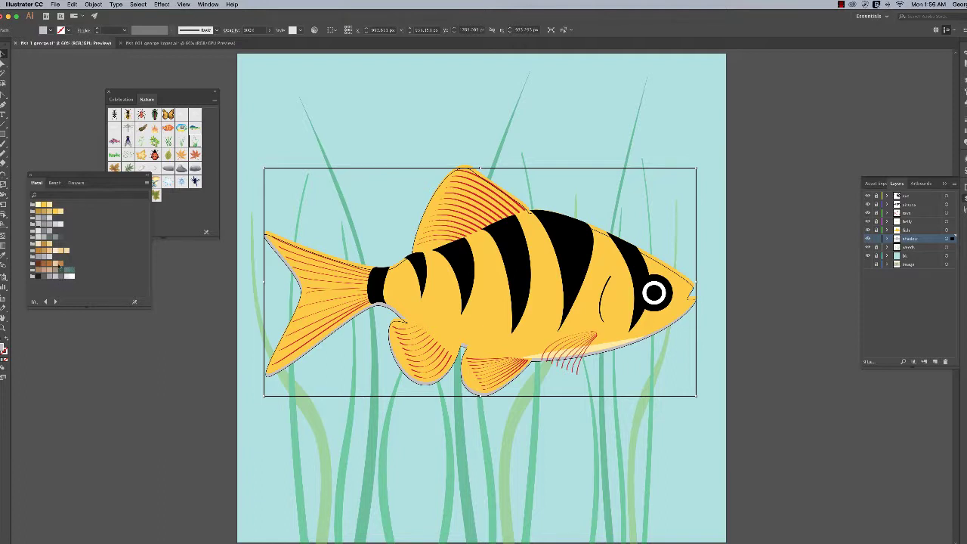
click(55, 237)
click(329, 459)
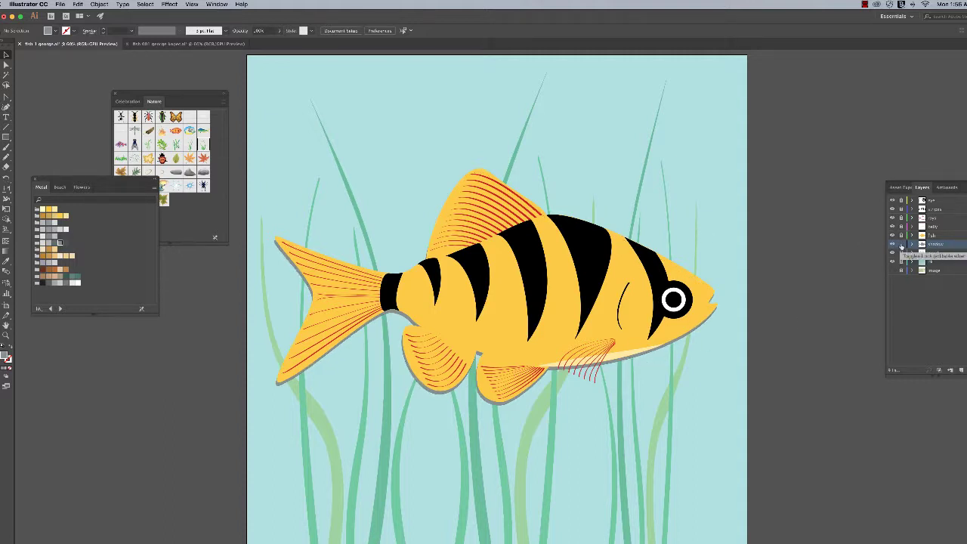
Step: Lock the shadow layer, then accept the 'modified outside Illustrator' alert to reload the file
click(901, 243)
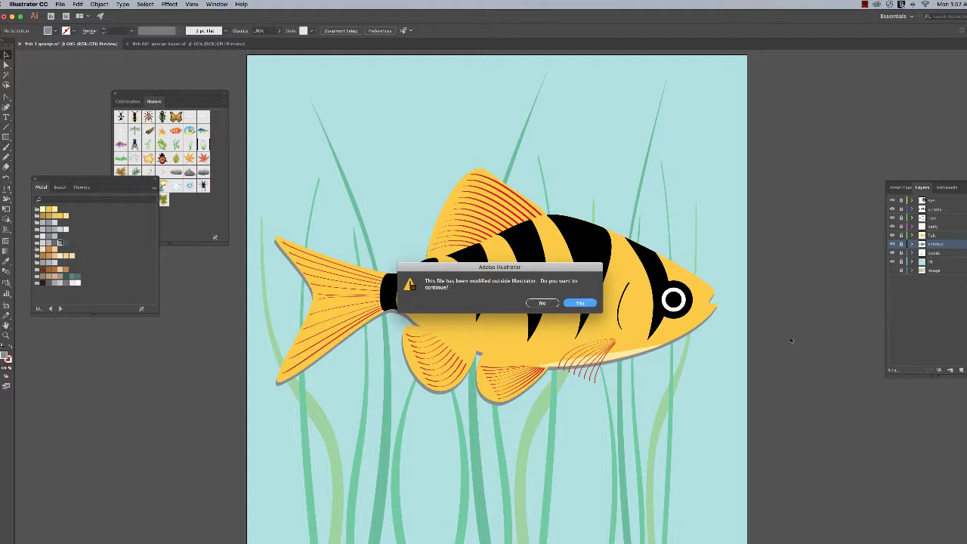
key(Return)
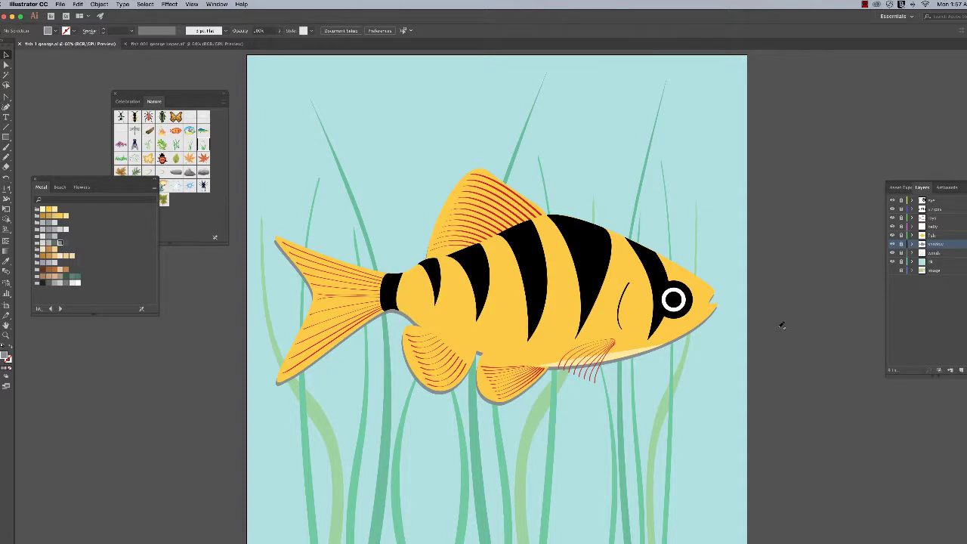